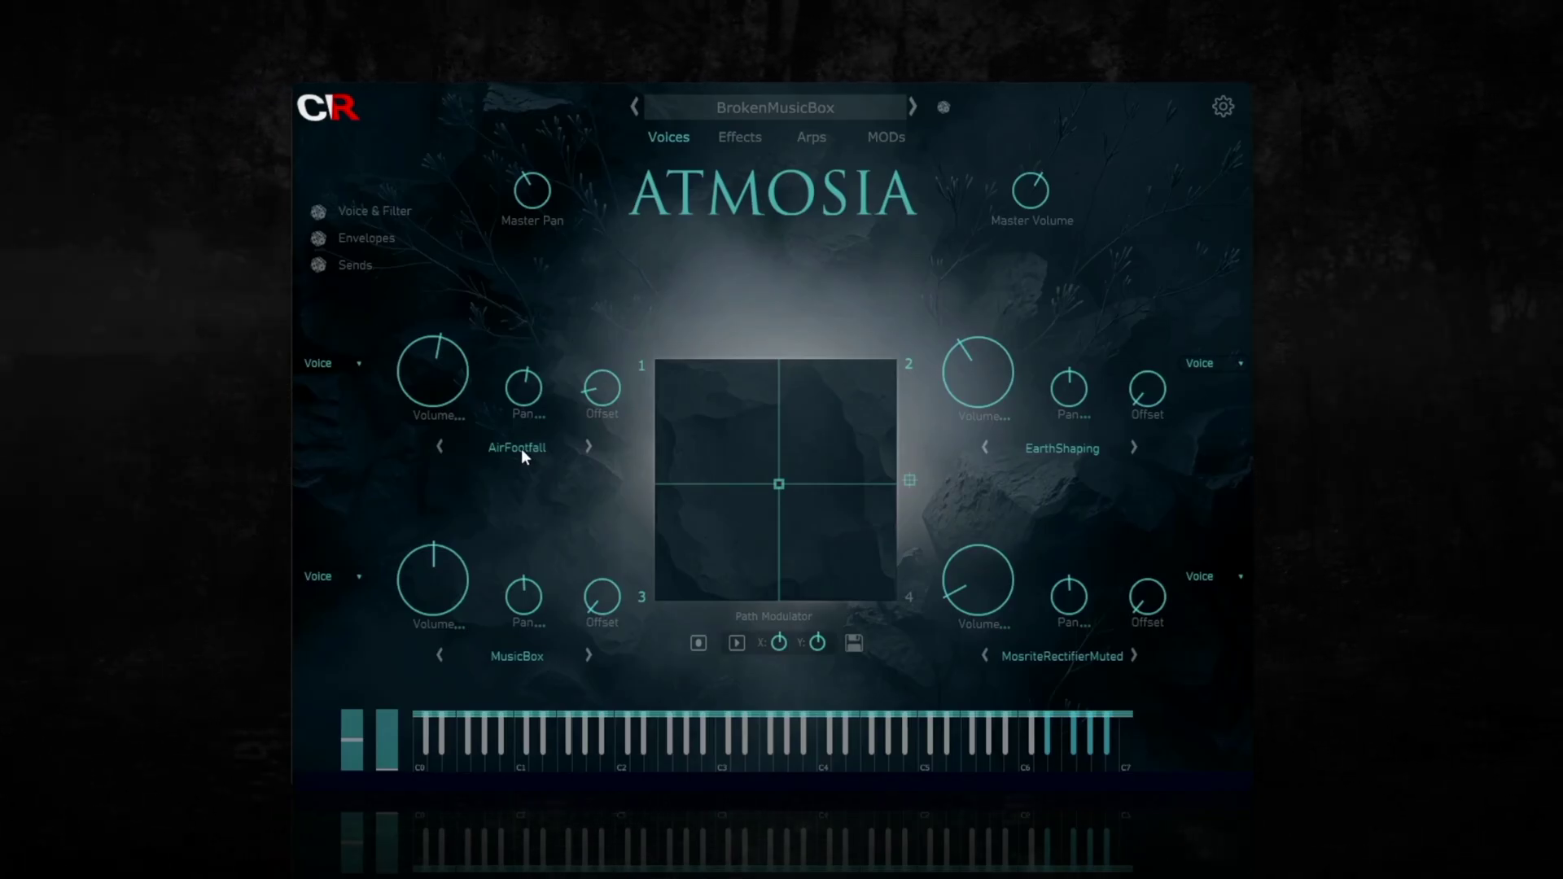
# Step: Load AdhocTennis, Acne, AirDepths and AirFog into voices 1–4 in the Sound Browser, then close it
pyautogui.click(521, 450)
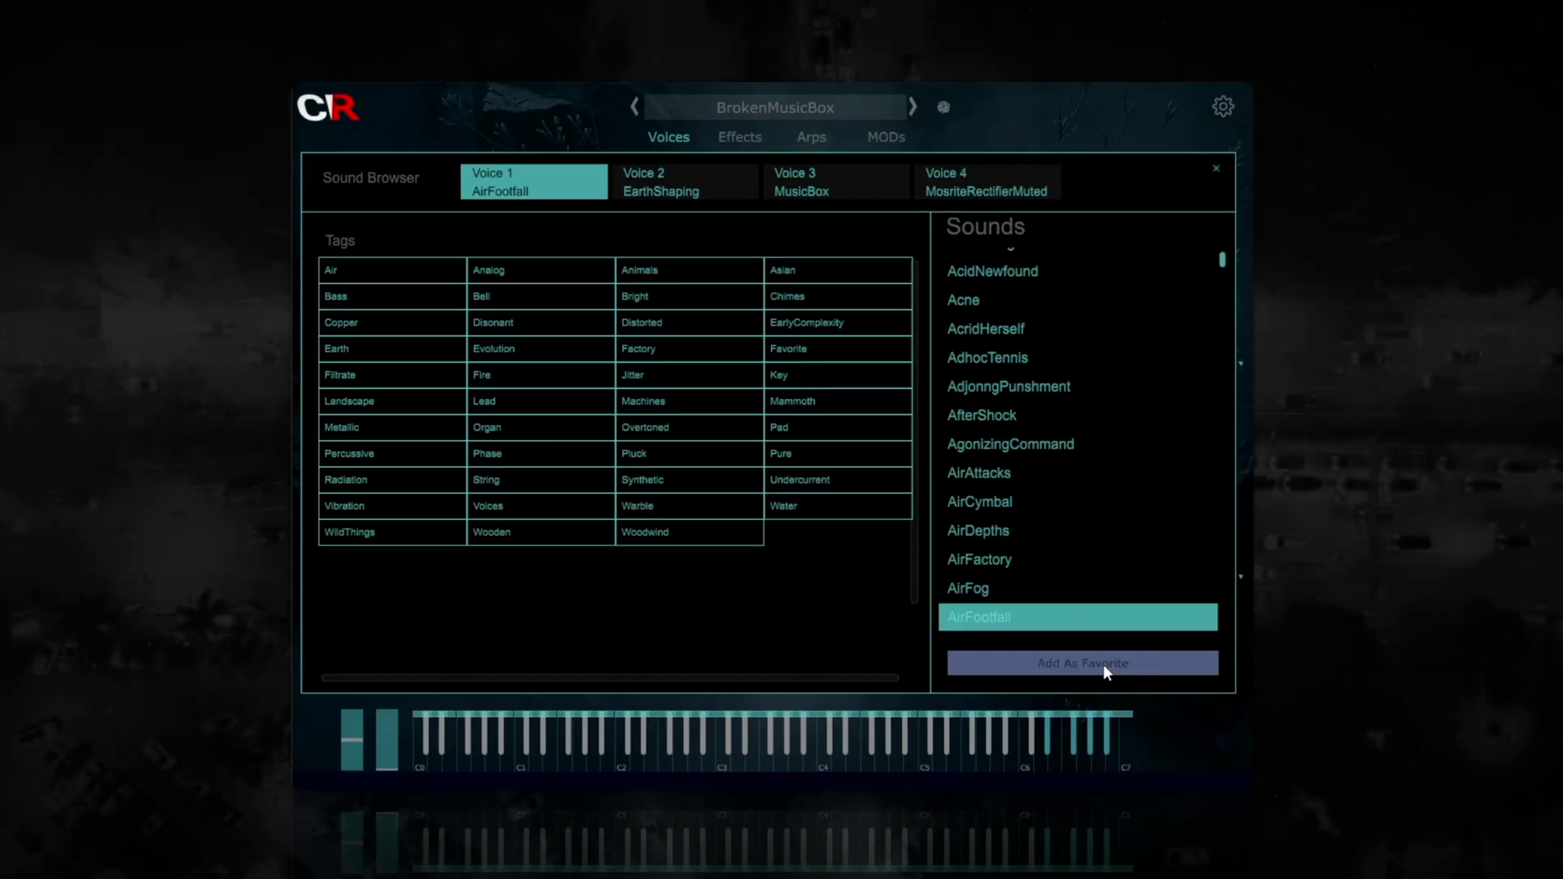
pyautogui.click(998, 359)
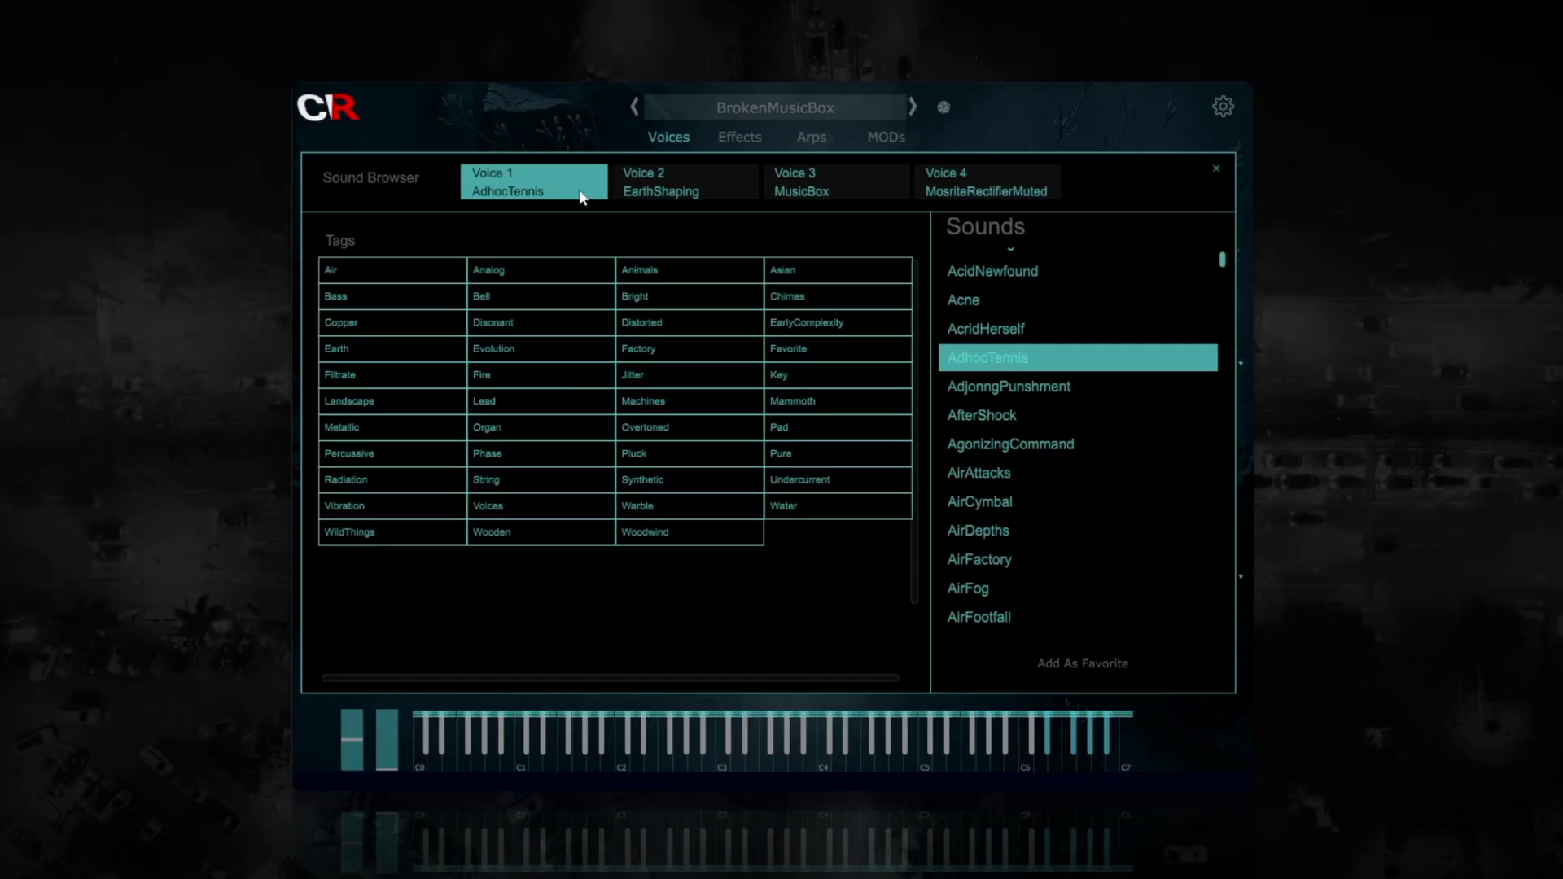
pyautogui.click(660, 184)
pyautogui.click(963, 300)
pyautogui.click(819, 179)
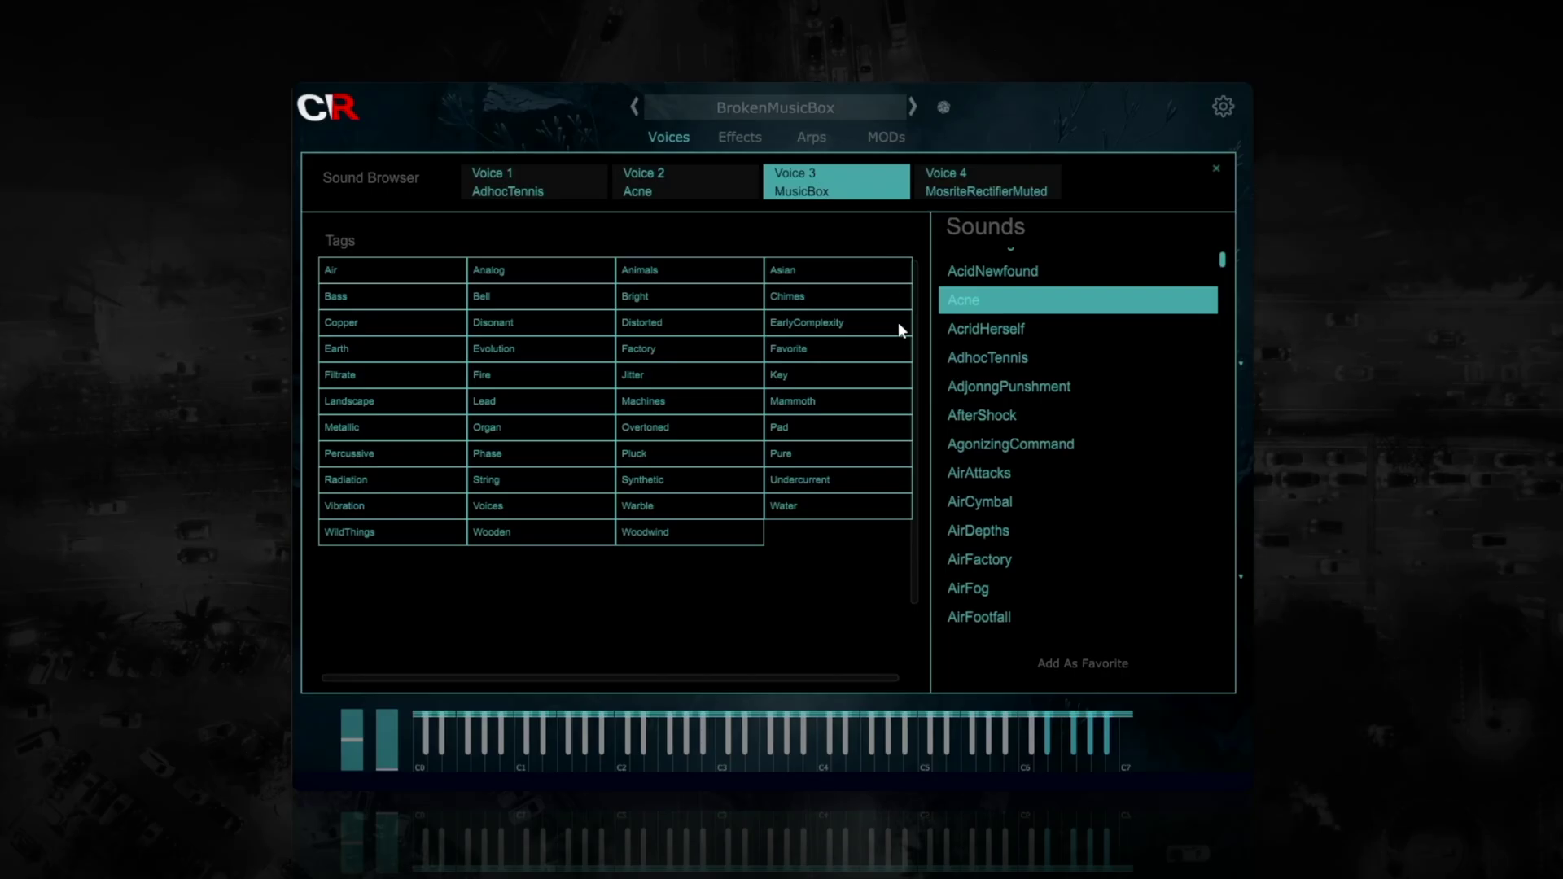
pyautogui.click(990, 525)
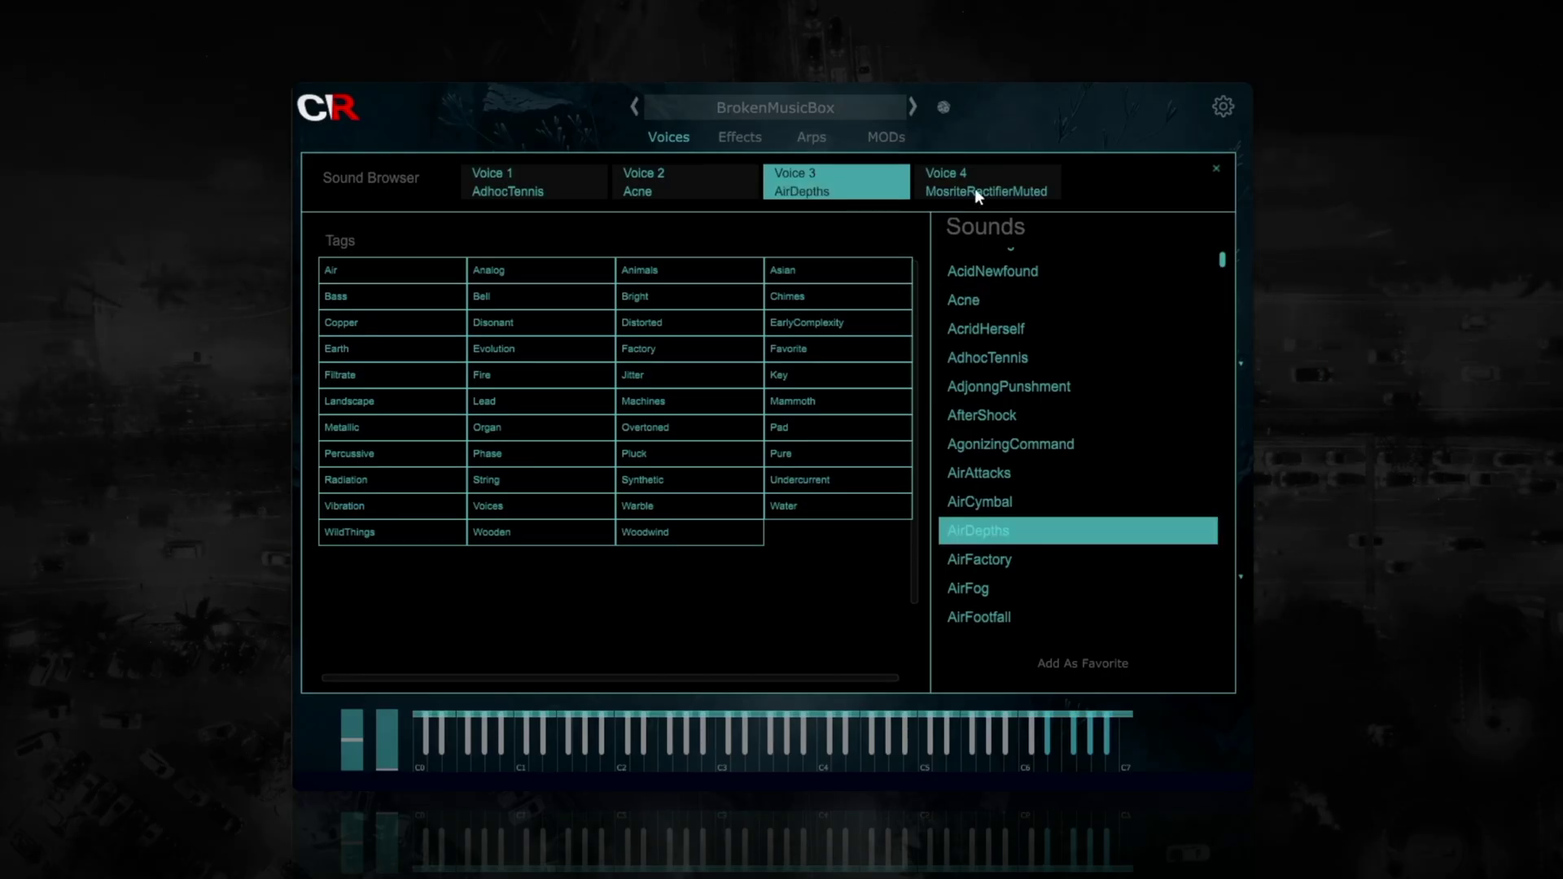
pyautogui.click(974, 188)
pyautogui.click(984, 589)
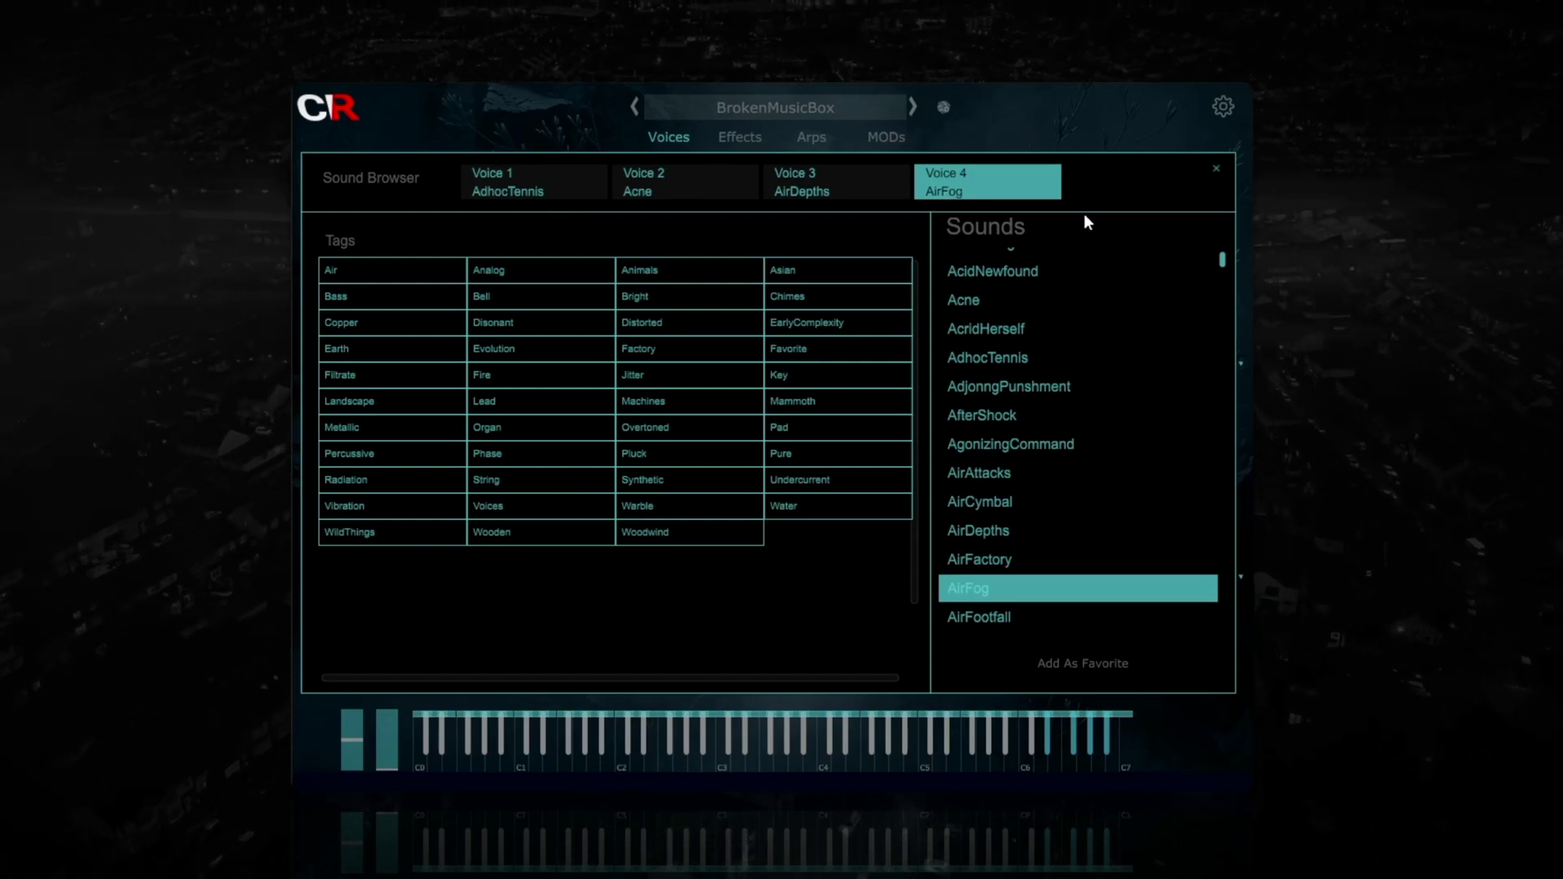
pyautogui.click(1218, 171)
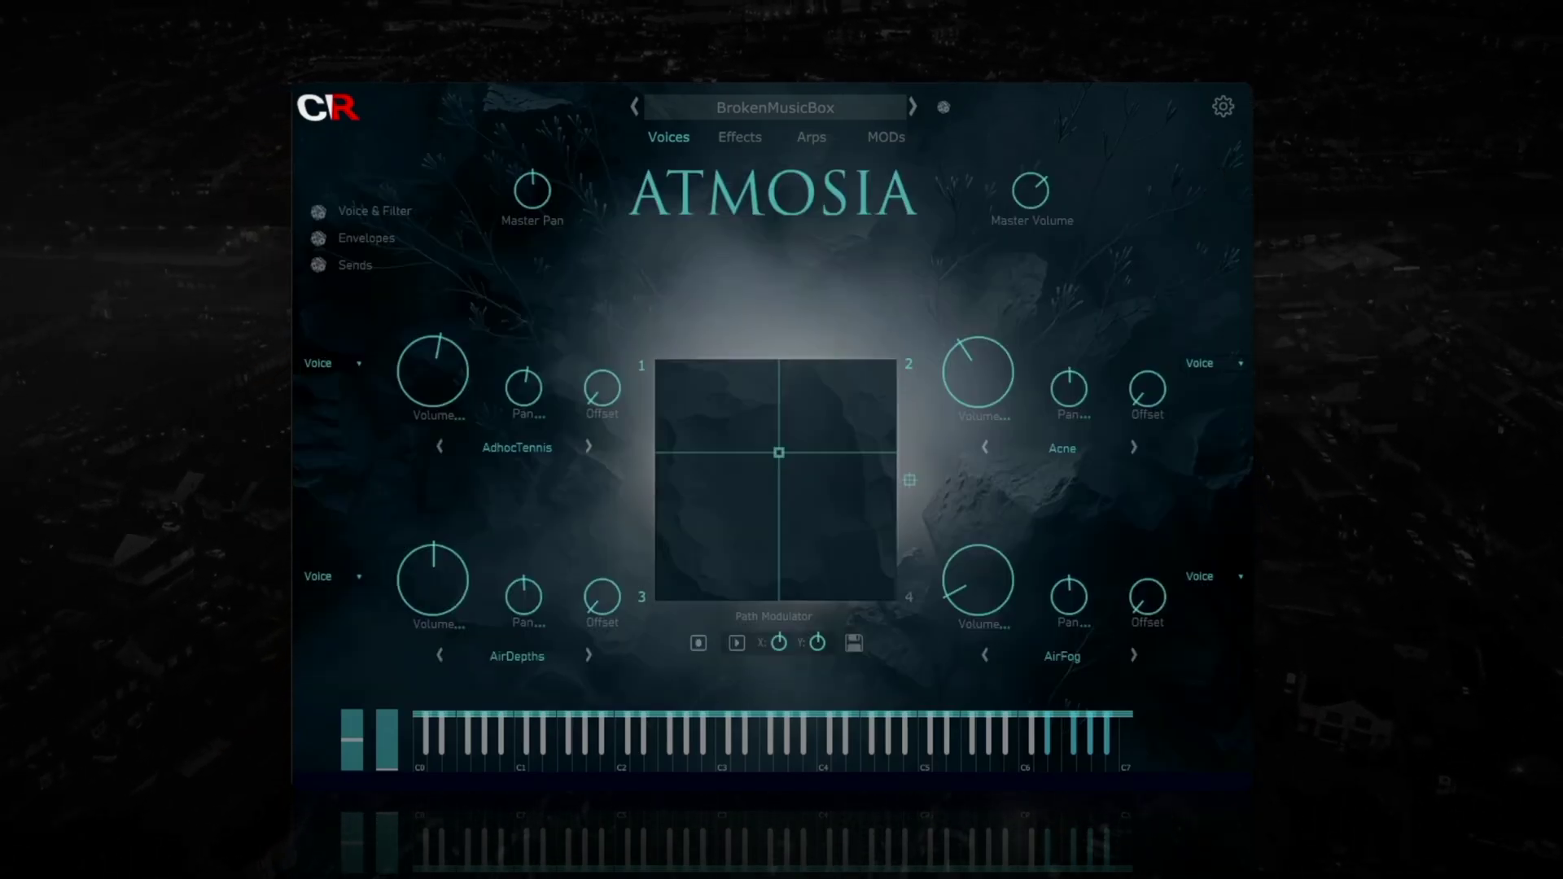
# Step: Show voice 1's Pitch settings page
pyautogui.click(326, 364)
pyautogui.click(317, 397)
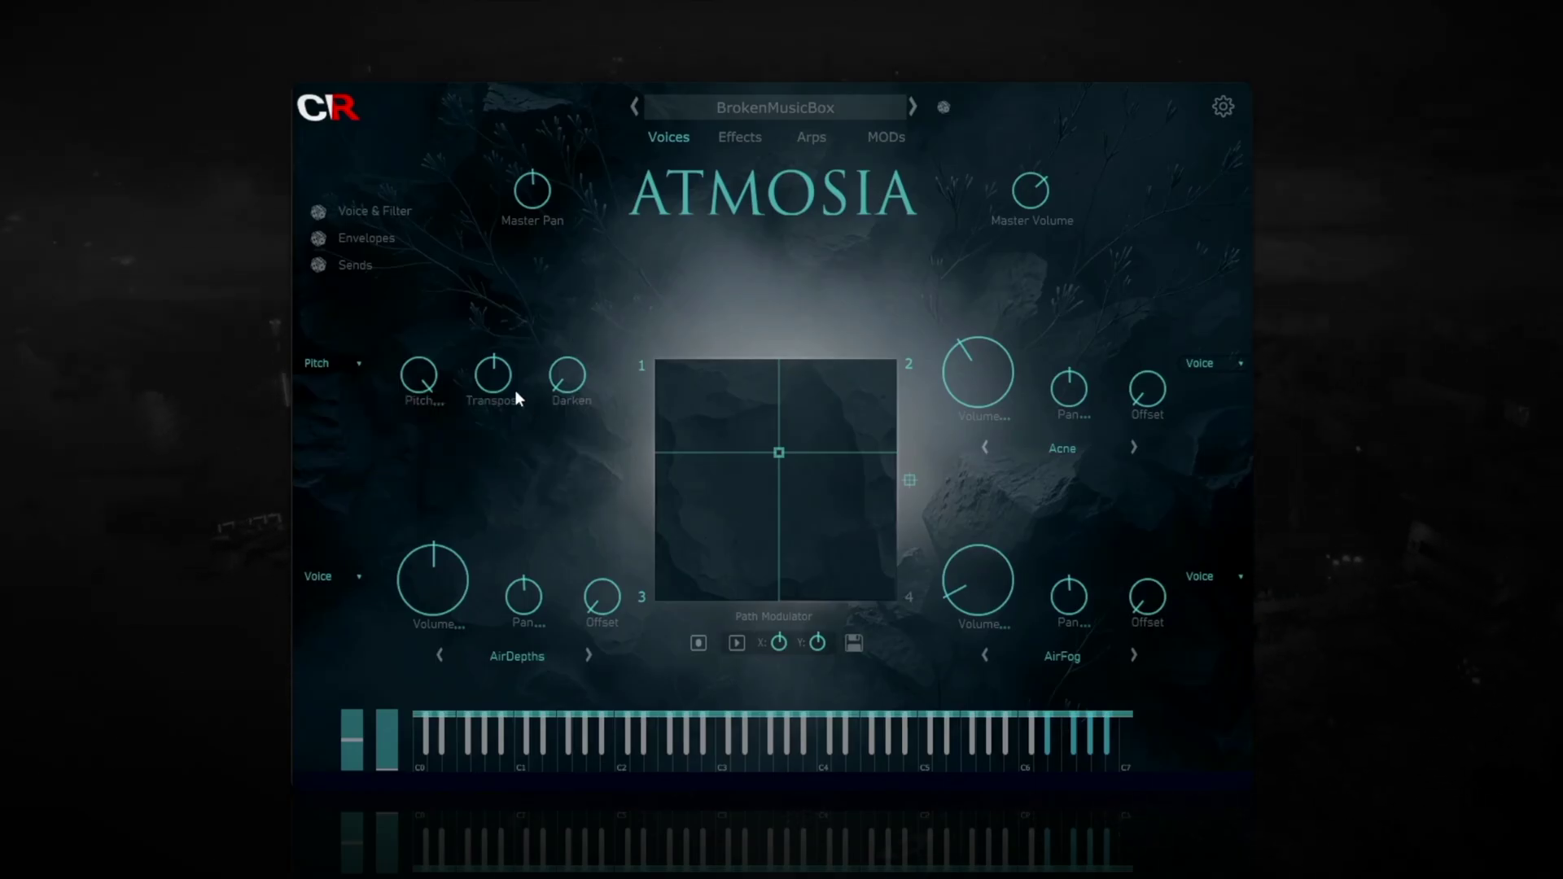
pyautogui.moveTo(573, 386)
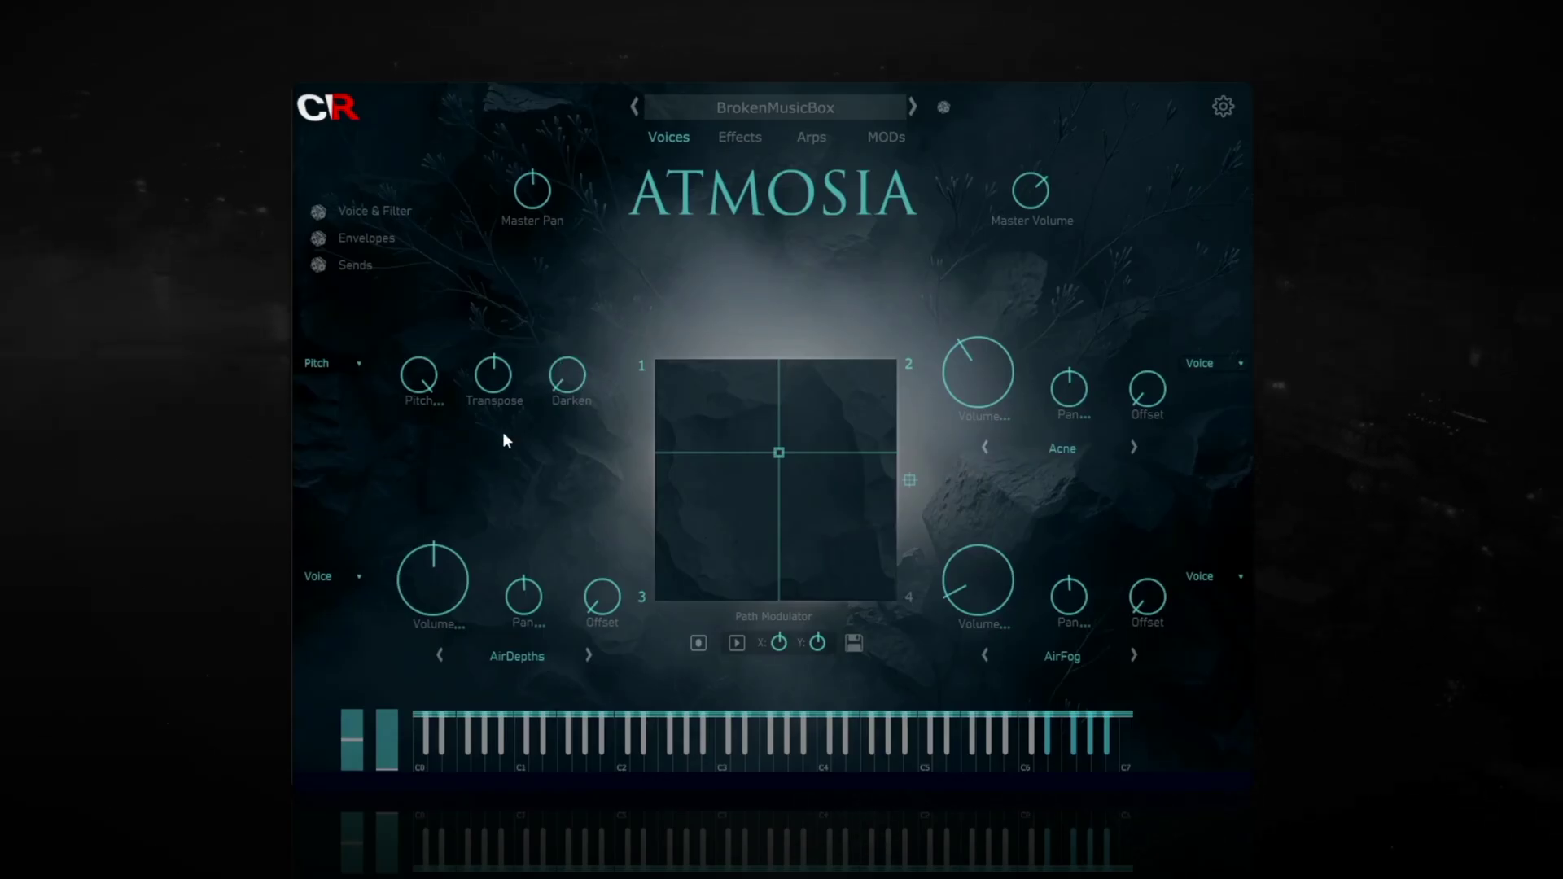
# Step: Lengthen voice 1's envelope attack to about 2511 ms and adjust its sustain level
pyautogui.click(331, 364)
pyautogui.click(337, 415)
pyautogui.moveTo(404, 421); pyautogui.dragTo(423, 388)
pyautogui.moveTo(517, 419)
pyautogui.mouseDown()
pyautogui.moveTo(541, 373)
pyautogui.moveTo(526, 413)
pyautogui.mouseUp()
# Step: Turn voice 1's filter off, keep SVF HP, check frequency and resonance modulation, then show Filter Env
pyautogui.click(321, 364)
pyautogui.click(339, 432)
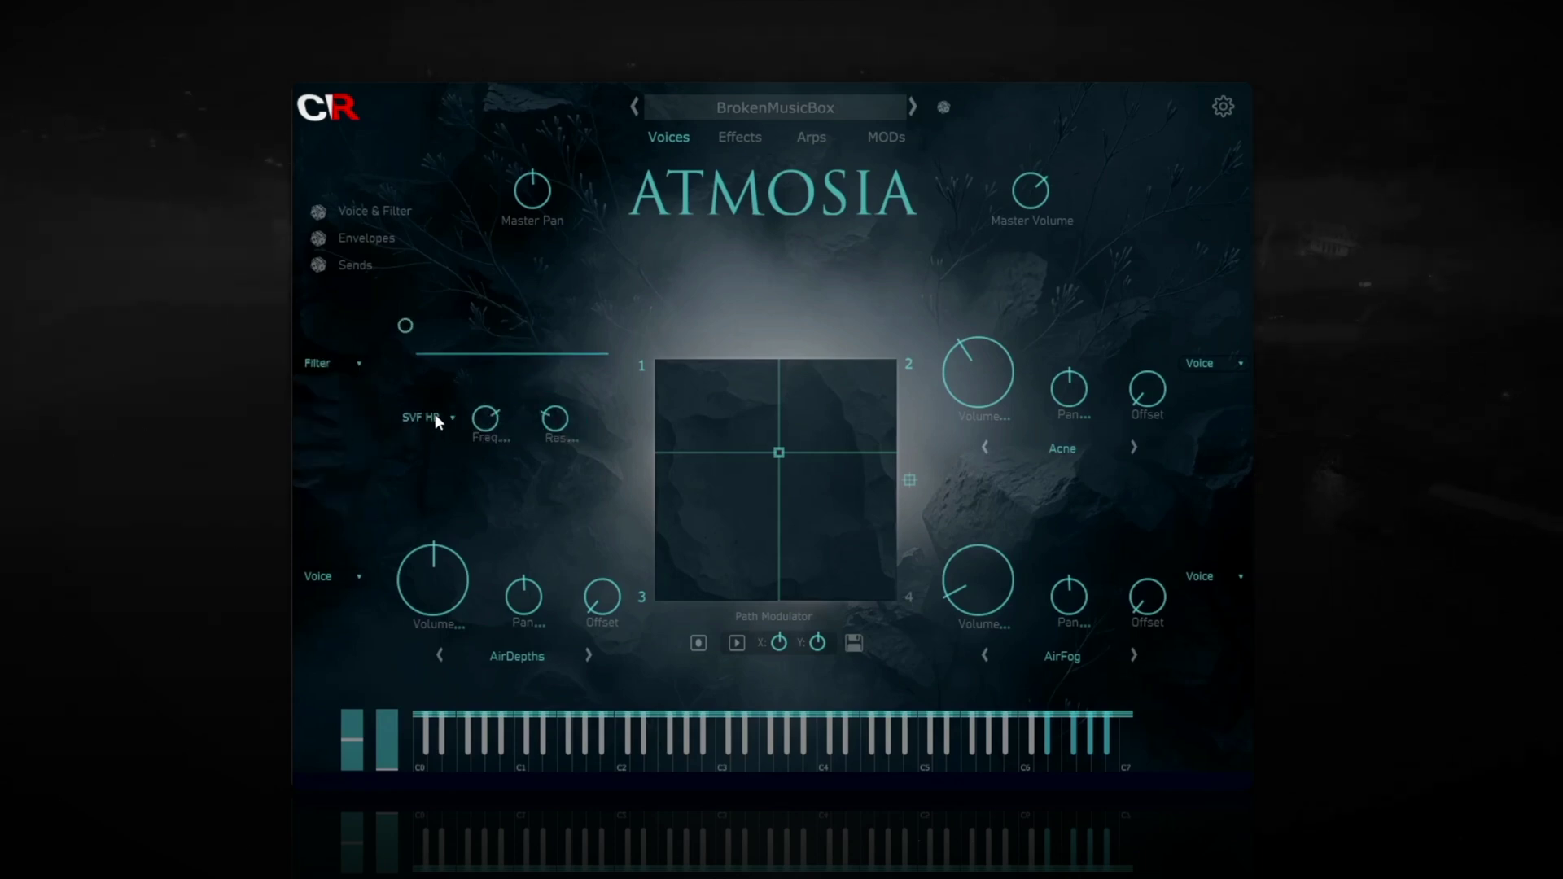
pyautogui.click(406, 326)
pyautogui.click(428, 414)
pyautogui.click(488, 420)
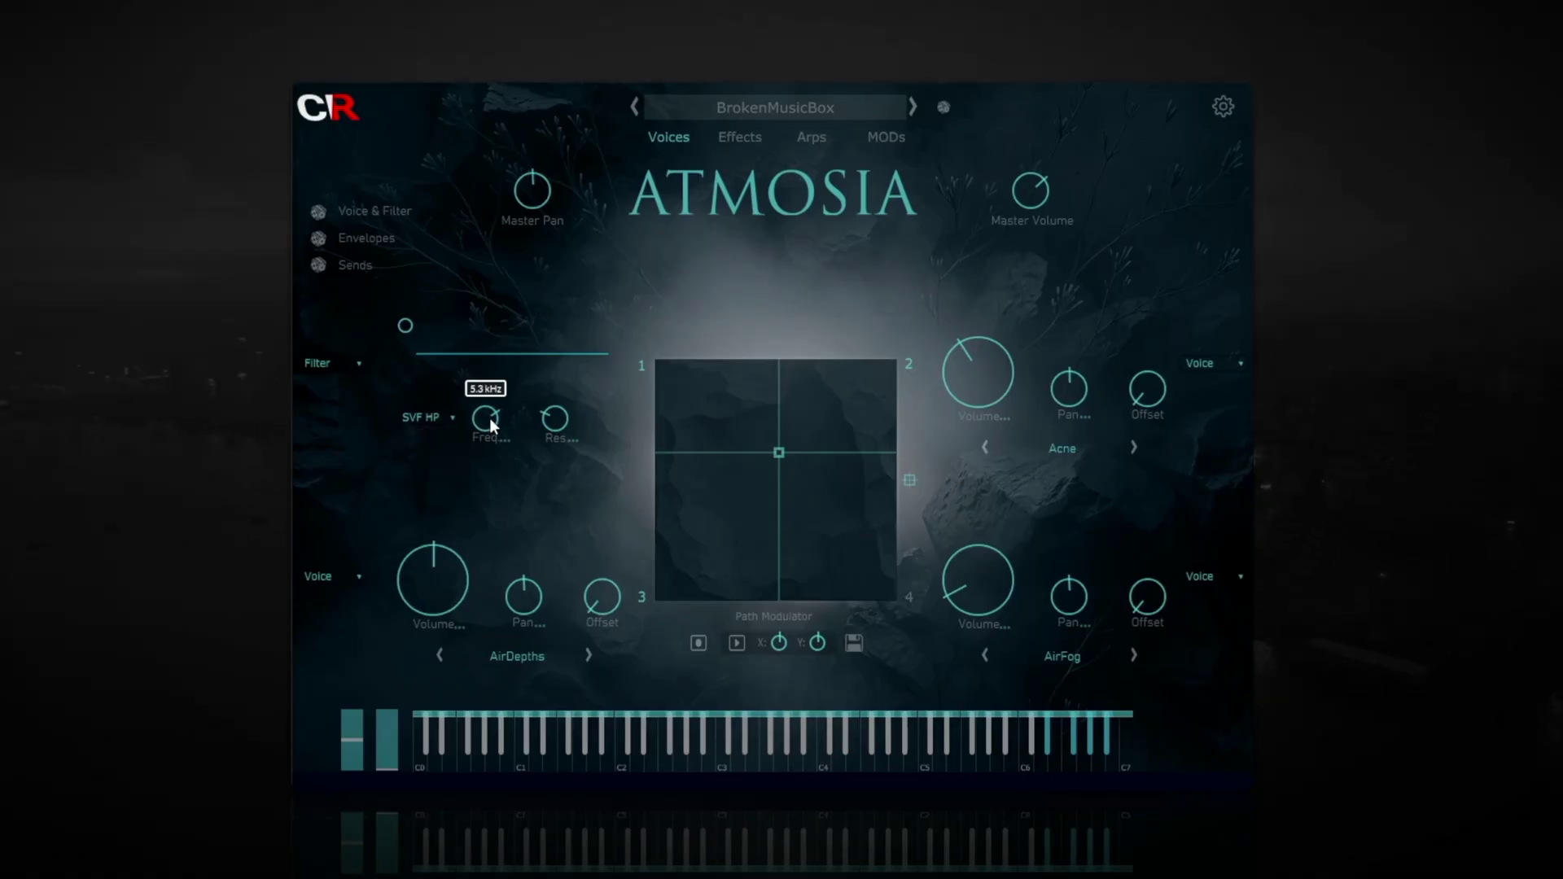
pyautogui.click(508, 442)
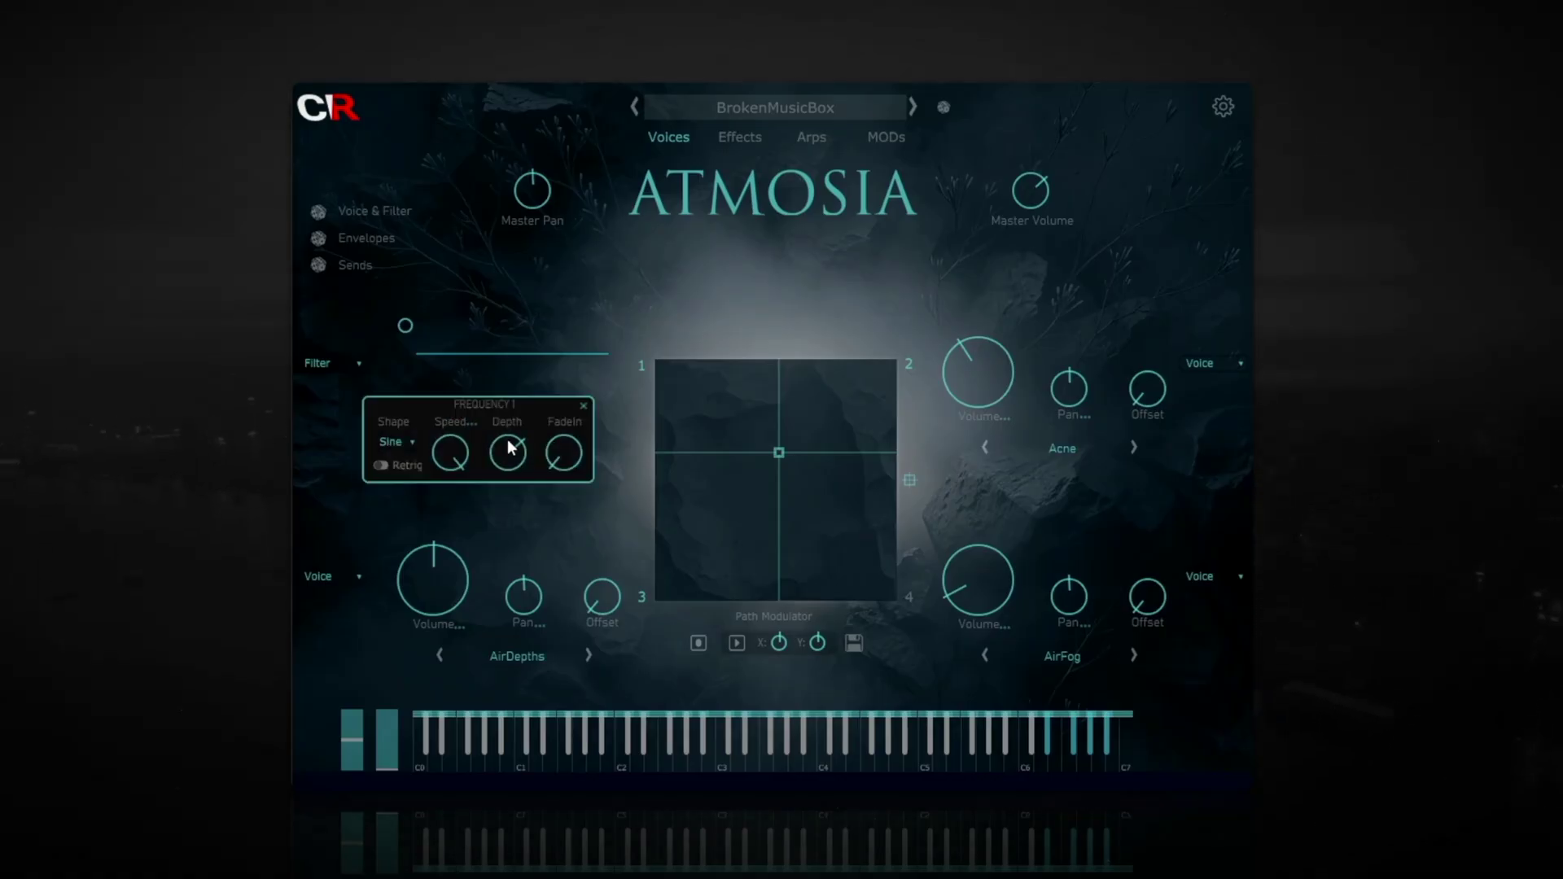
pyautogui.click(583, 405)
pyautogui.click(570, 438)
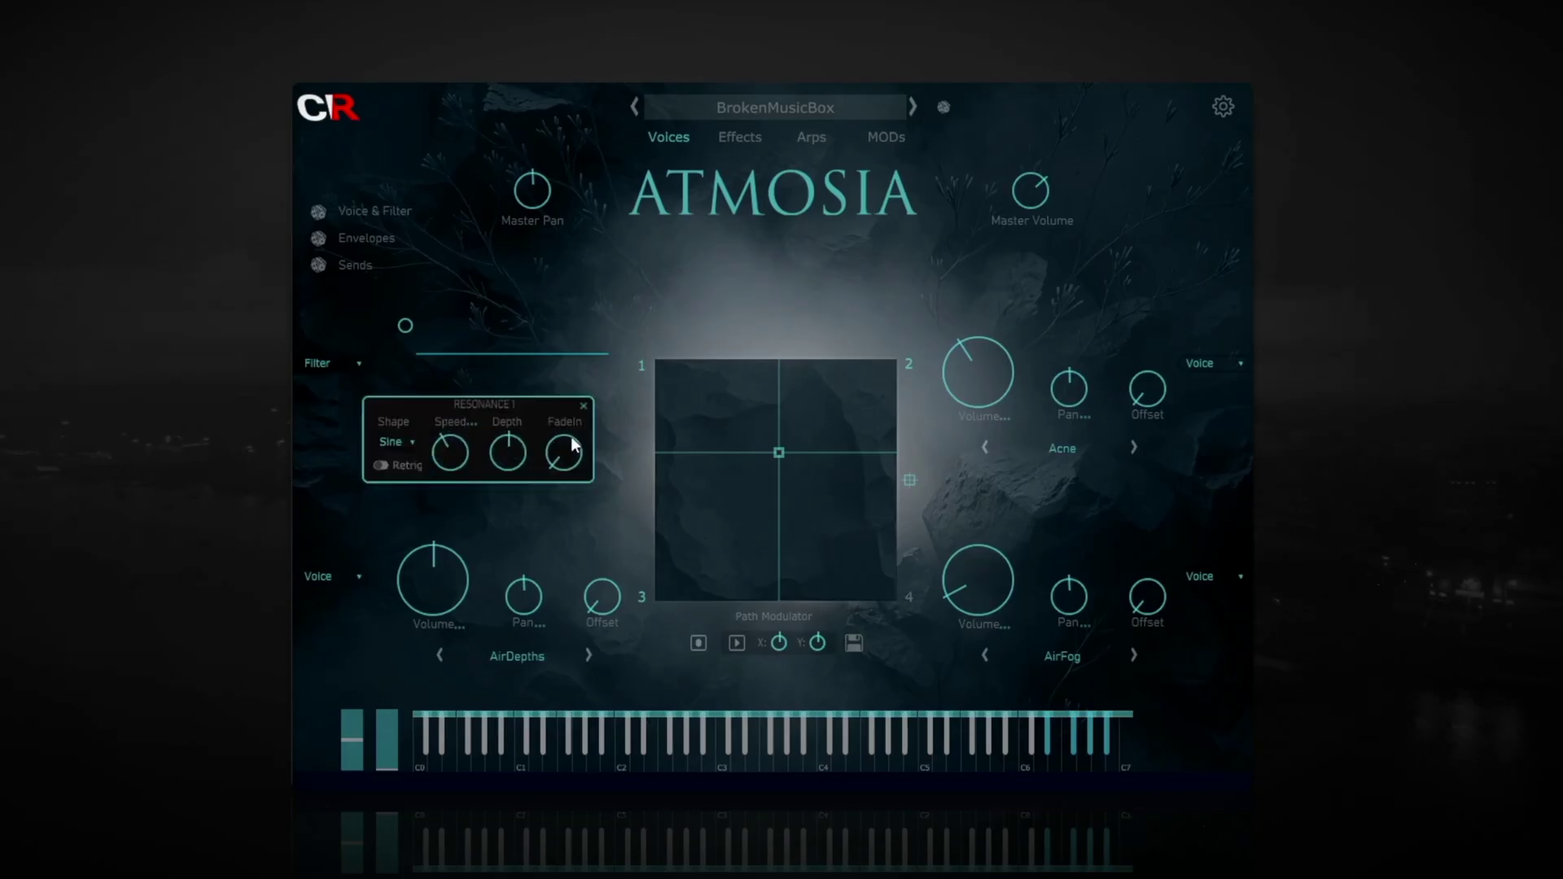
pyautogui.click(582, 404)
pyautogui.click(329, 362)
pyautogui.click(339, 442)
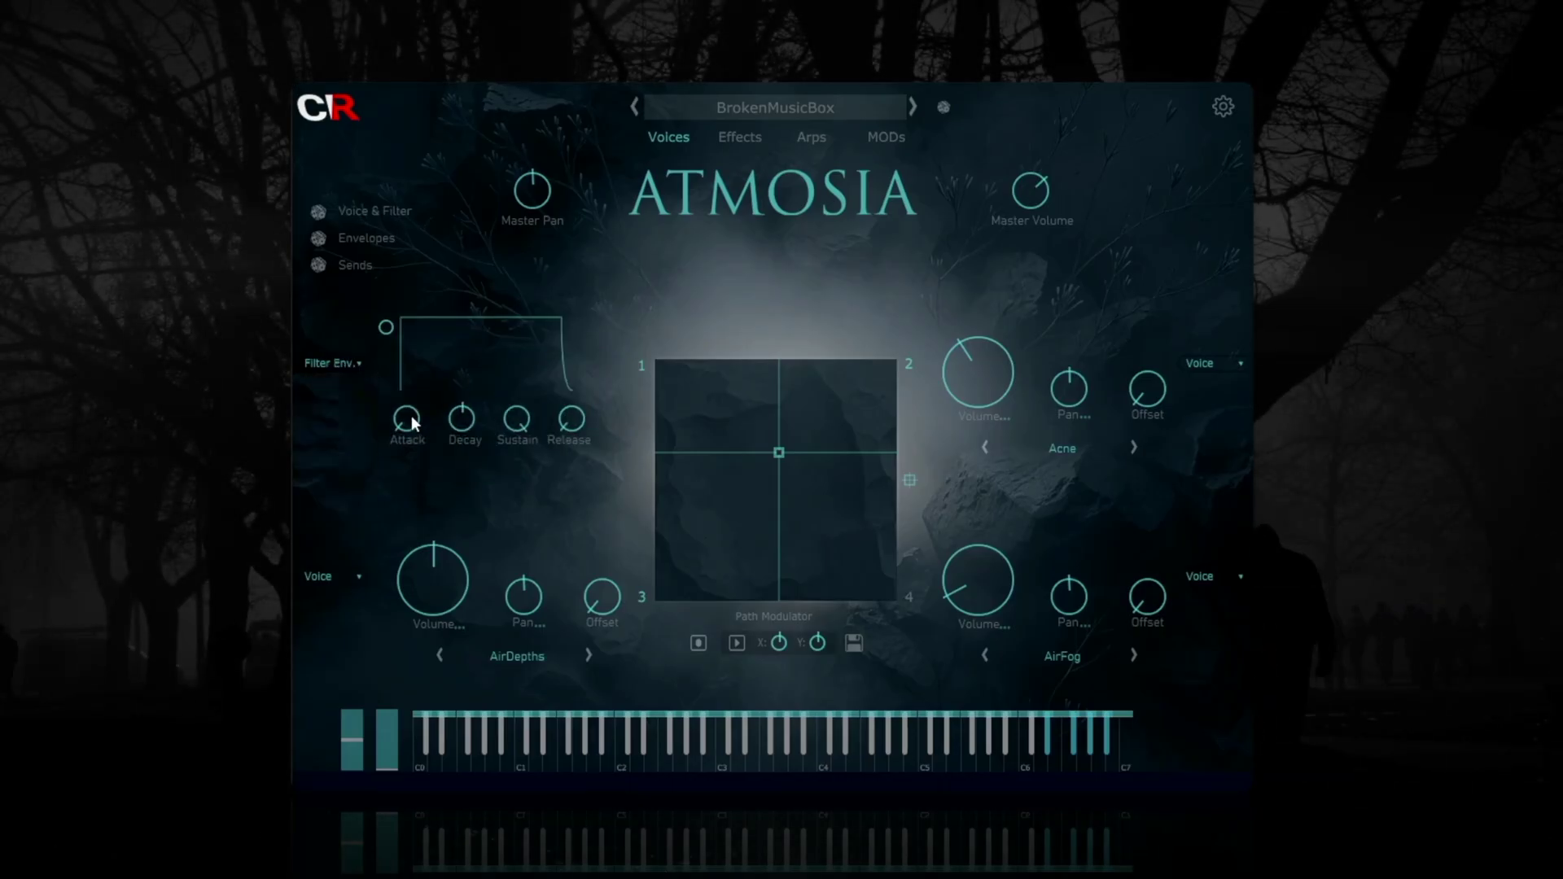
# Step: Shorten voice 1's filter envelope attack to 308 ms and switch to the Drone page
pyautogui.moveTo(407, 415); pyautogui.dragTo(405, 346)
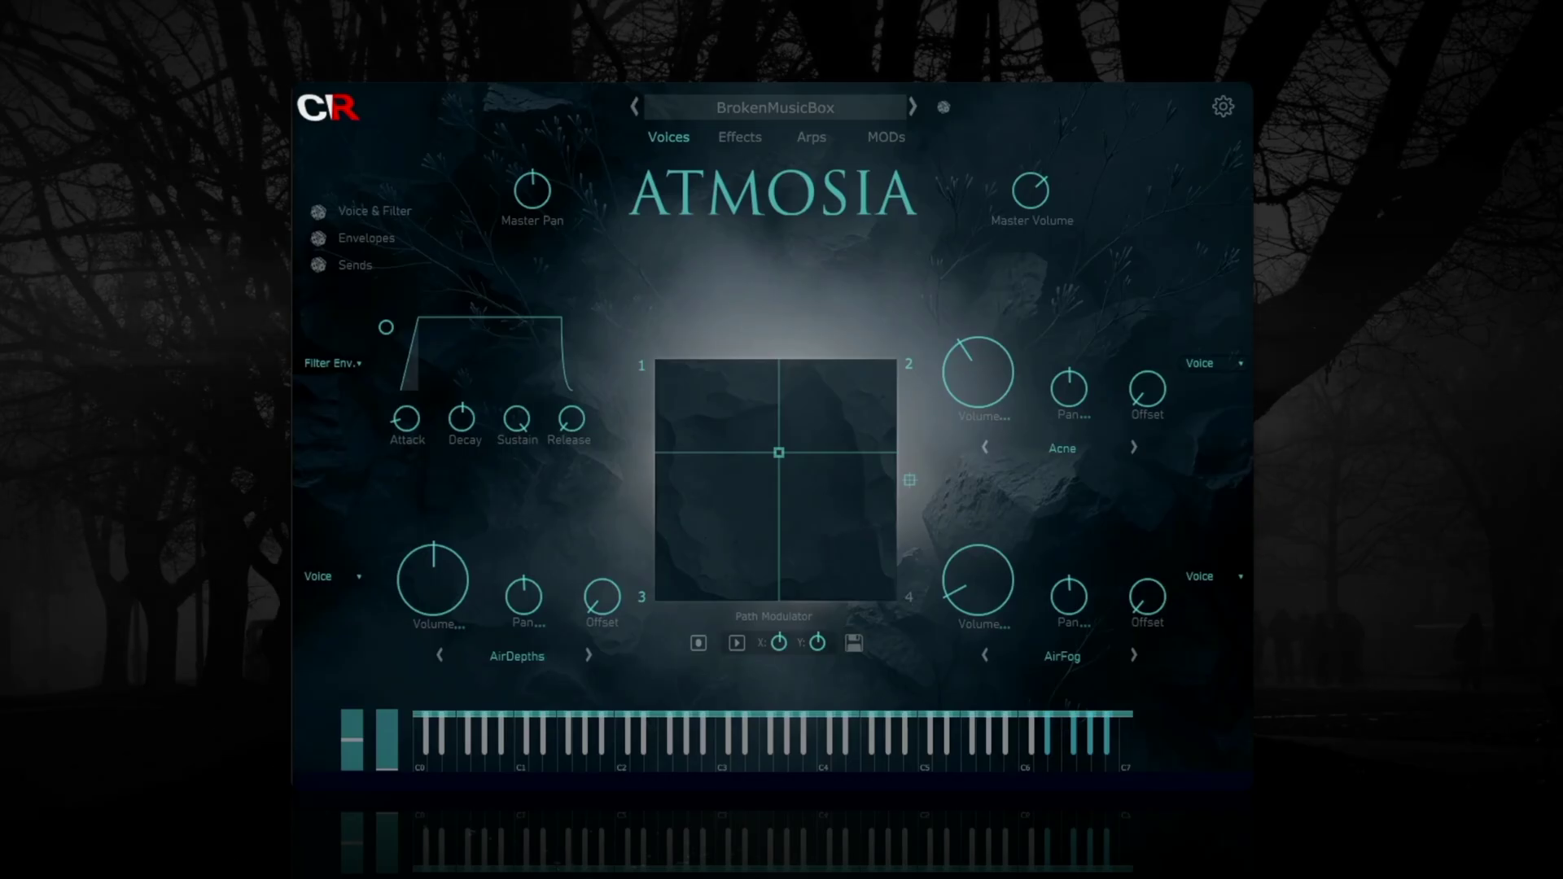
pyautogui.click(353, 359)
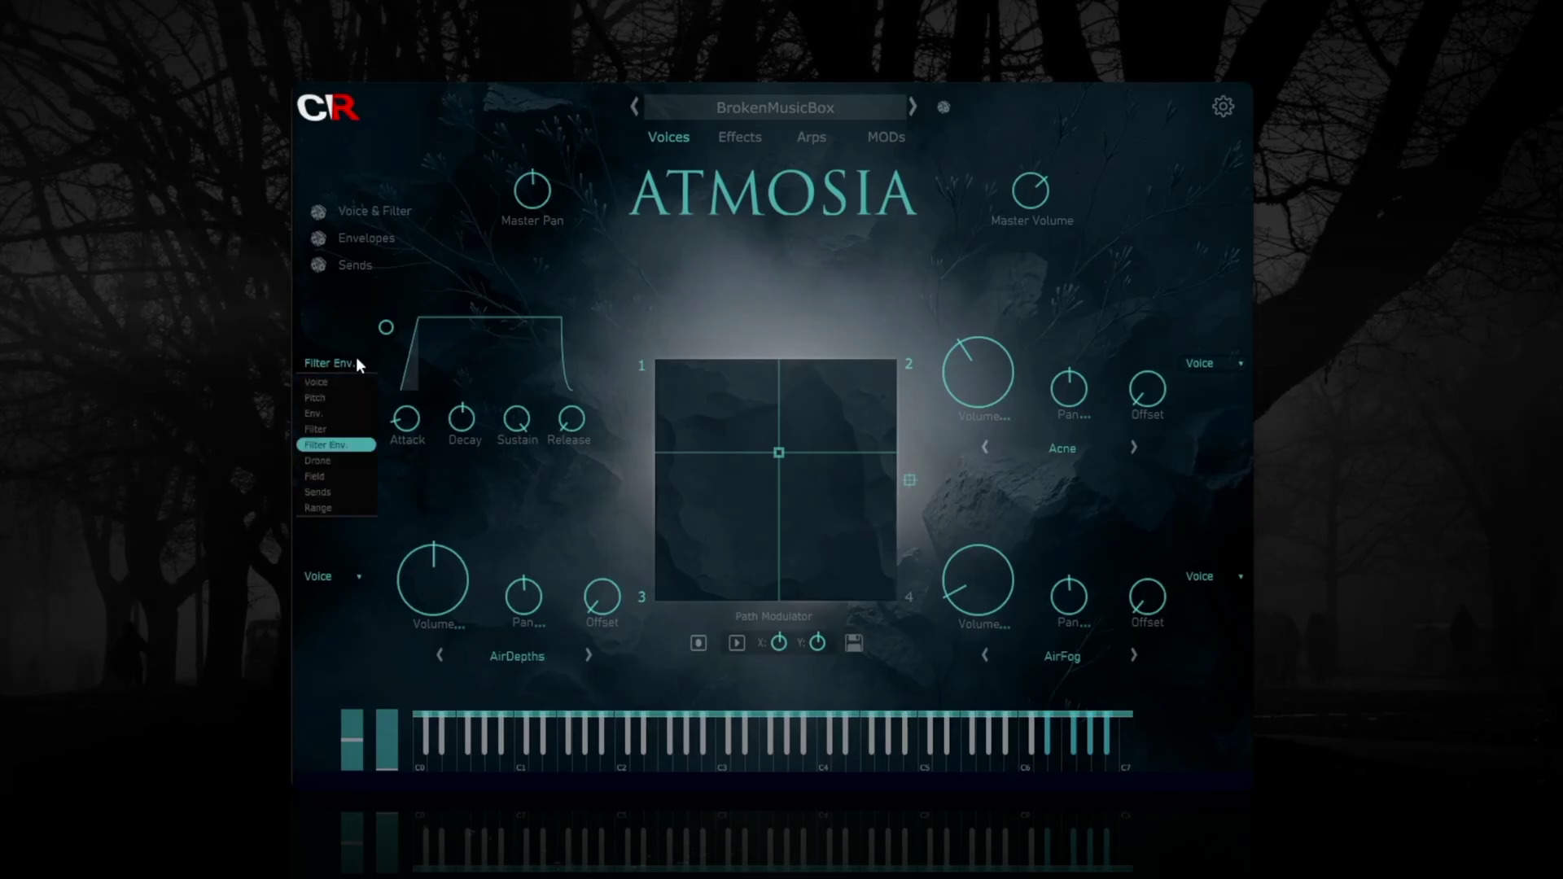
pyautogui.click(330, 463)
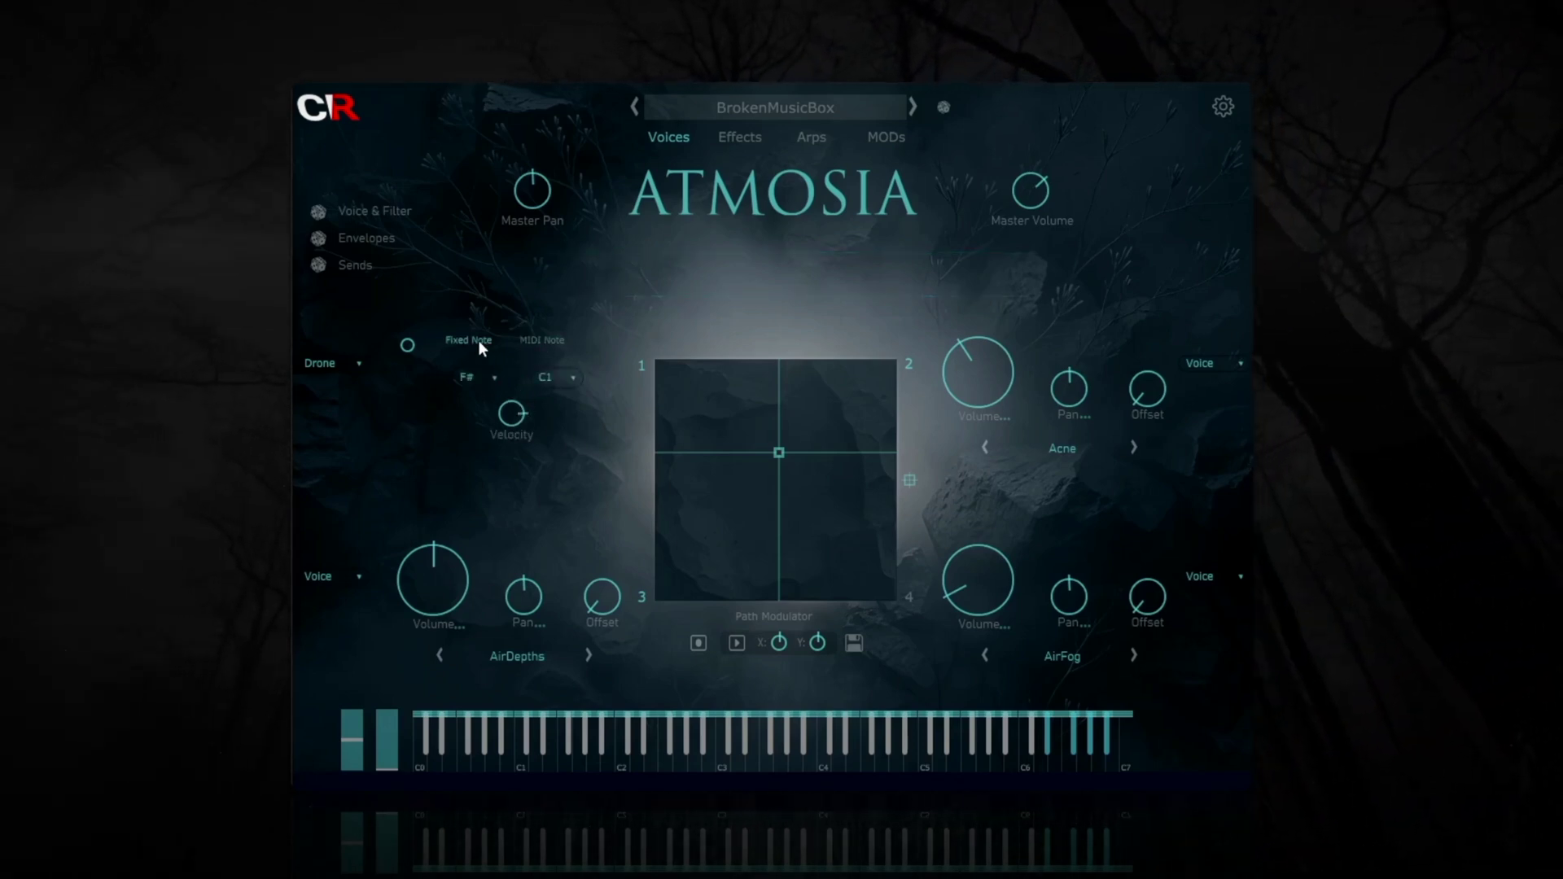
# Step: Make voice 1's drone follow the MIDI note with transpose 10, then show Field settings
pyautogui.click(491, 376)
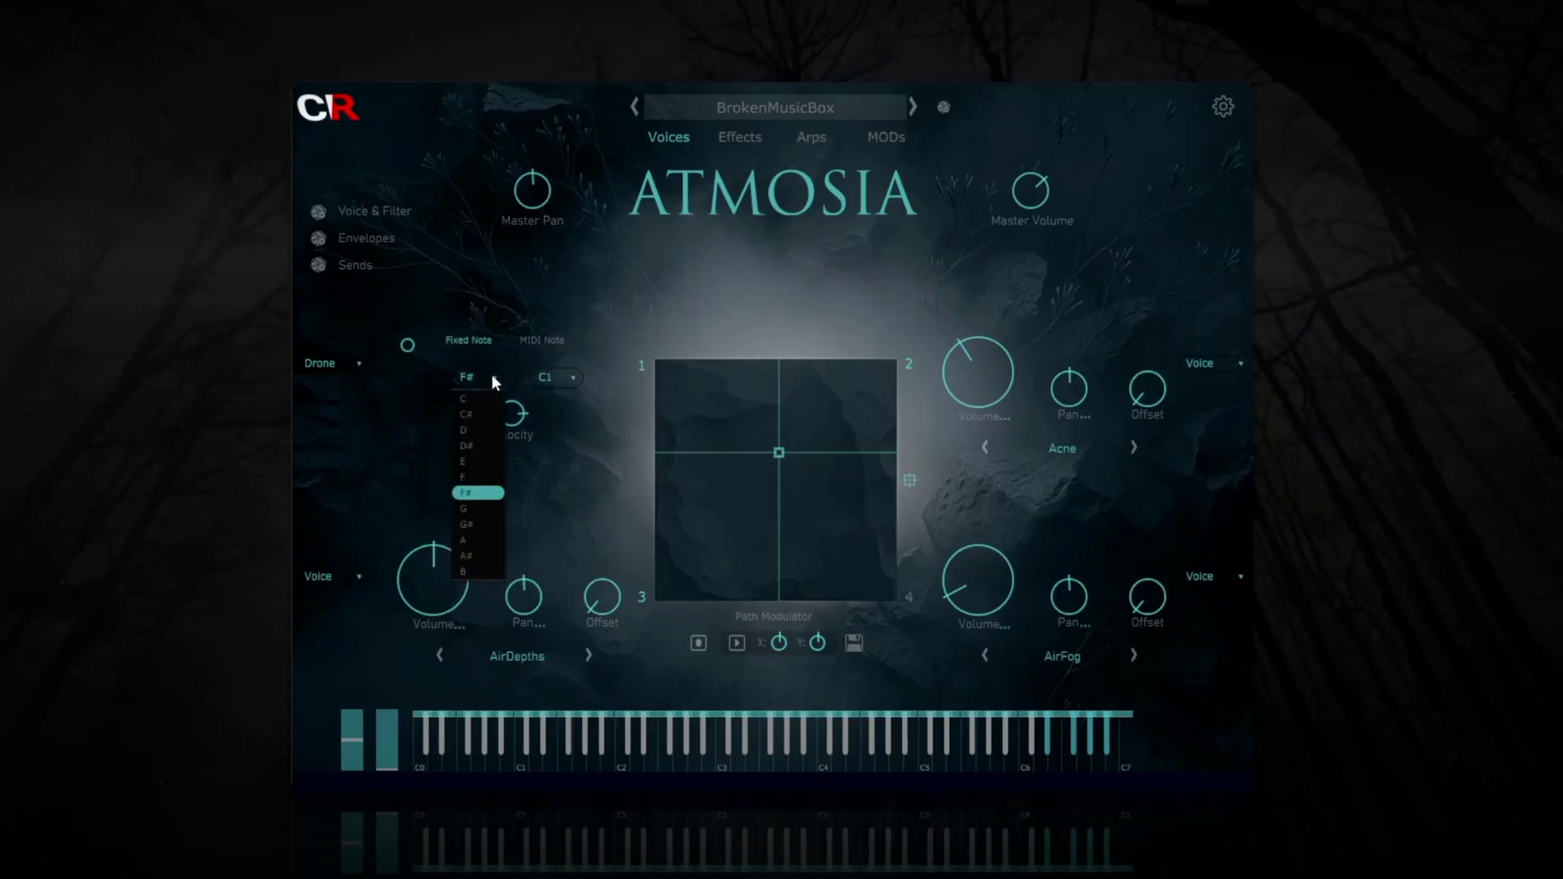
pyautogui.click(568, 379)
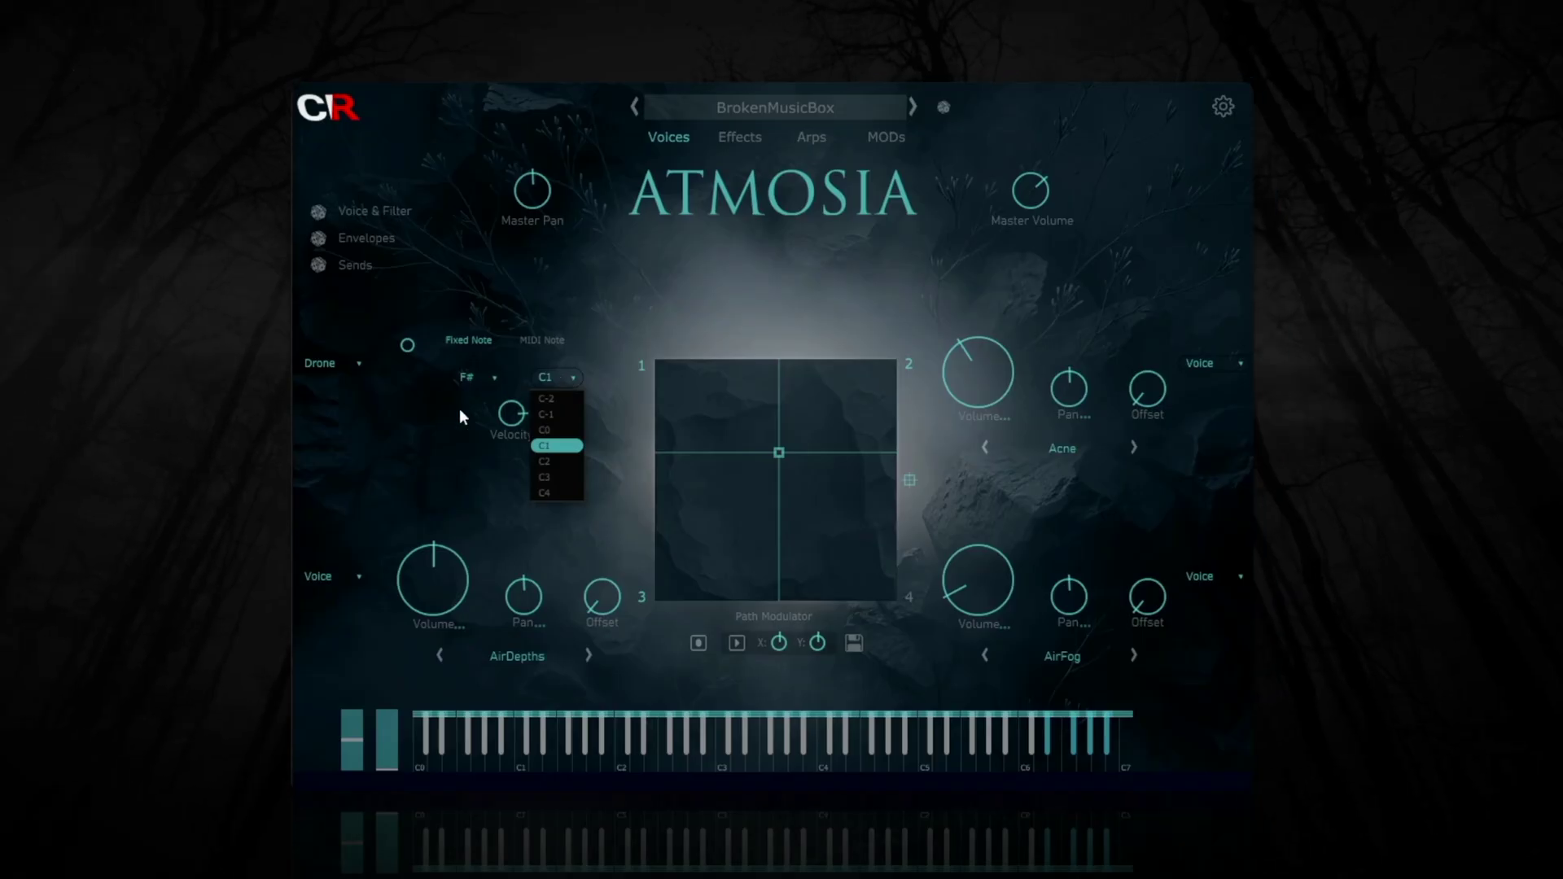
pyautogui.click(453, 419)
pyautogui.click(549, 342)
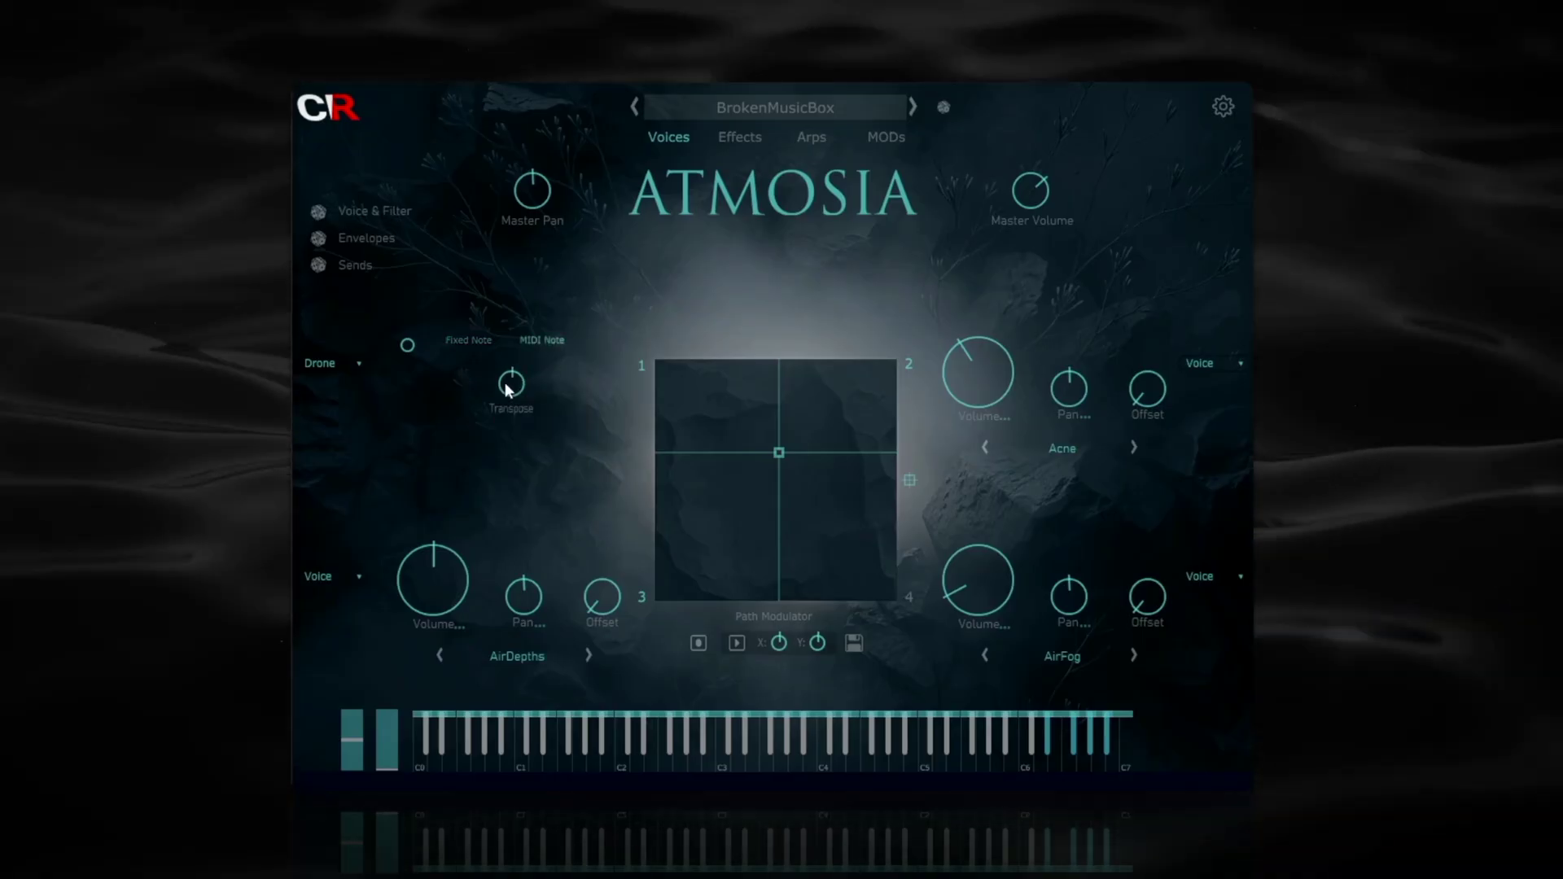
pyautogui.moveTo(508, 384)
pyautogui.mouseDown()
pyautogui.moveTo(531, 361)
pyautogui.moveTo(513, 393)
pyautogui.mouseUp()
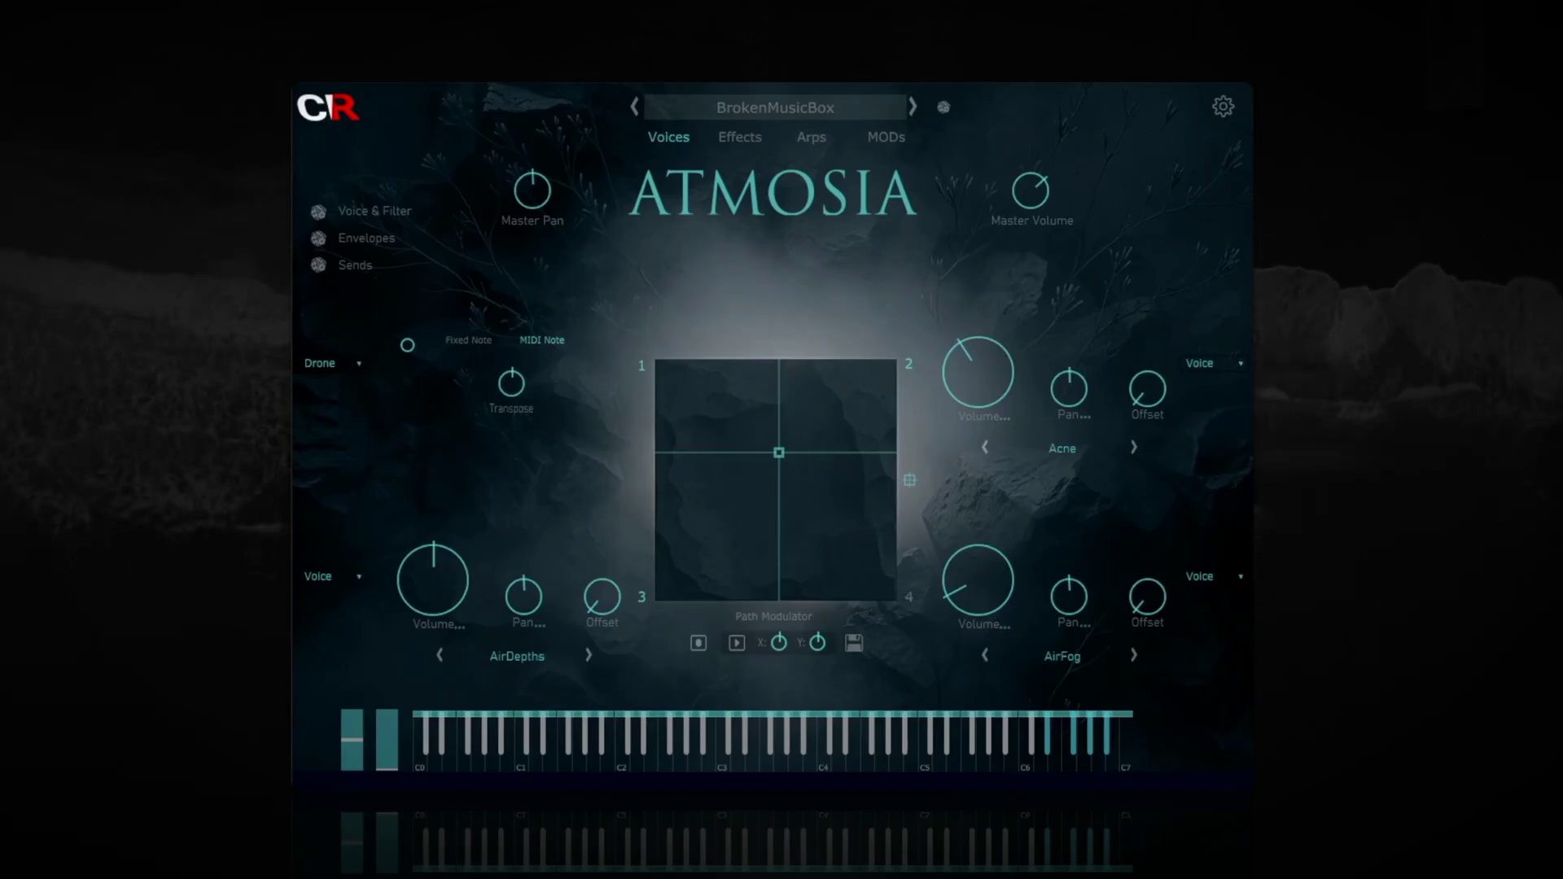
pyautogui.click(318, 363)
pyautogui.click(327, 477)
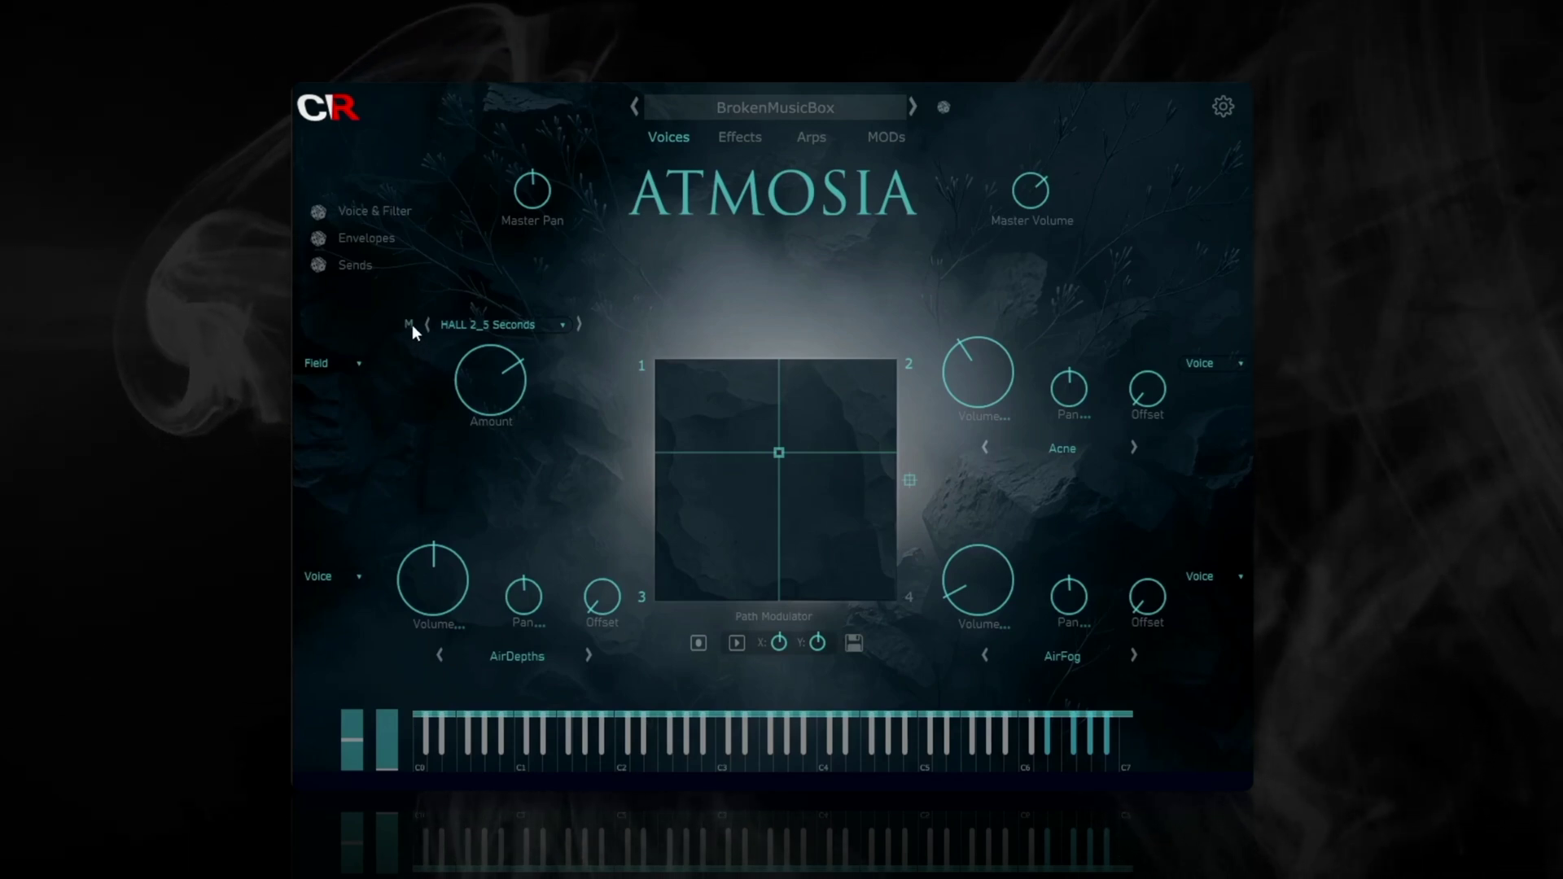
# Step: Keep the HALL 2_5 Seconds field reverb and lower its amount to -22.80 dB
pyautogui.click(490, 324)
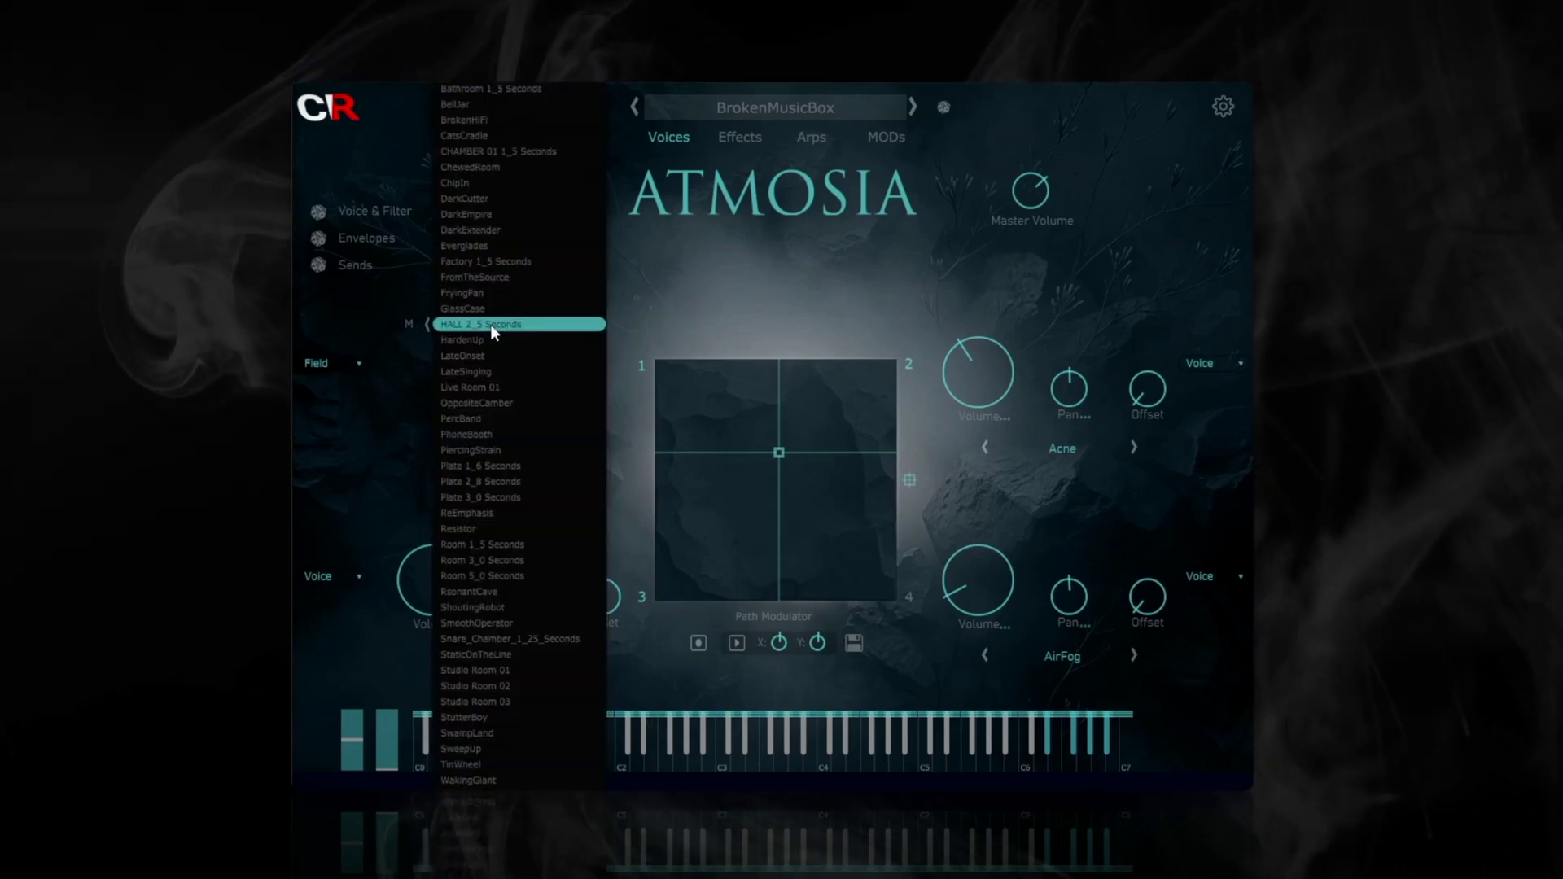
pyautogui.click(602, 329)
pyautogui.click(579, 323)
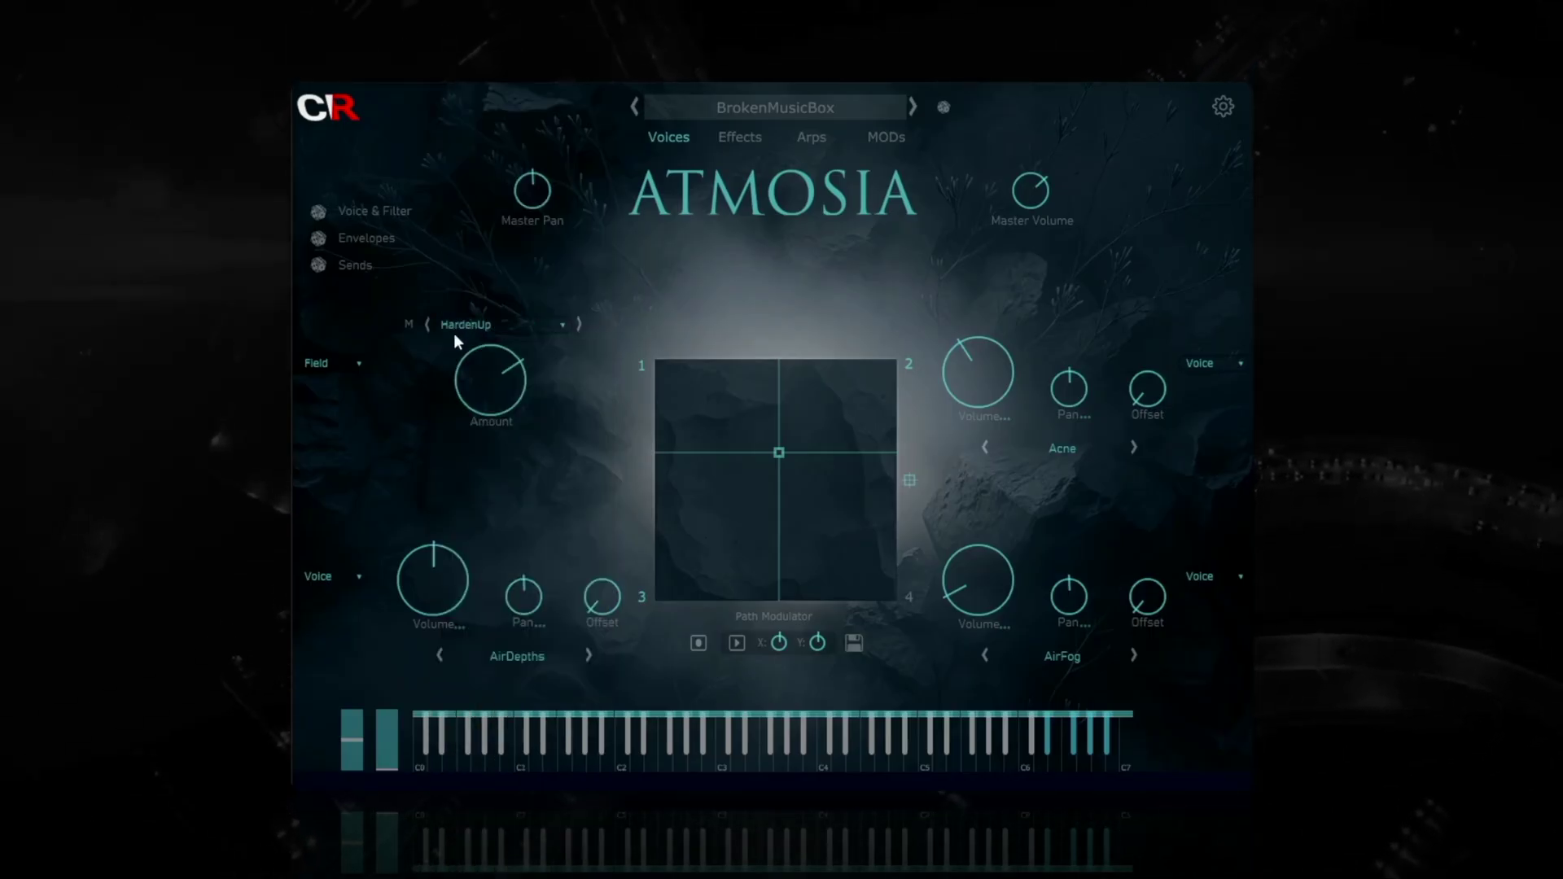
pyautogui.click(426, 324)
pyautogui.moveTo(477, 378)
pyautogui.mouseDown()
pyautogui.moveTo(479, 417)
pyautogui.moveTo(477, 393)
pyautogui.mouseUp()
# Step: Review voice 1's send levels, then raise the Range start note to 1
pyautogui.click(329, 361)
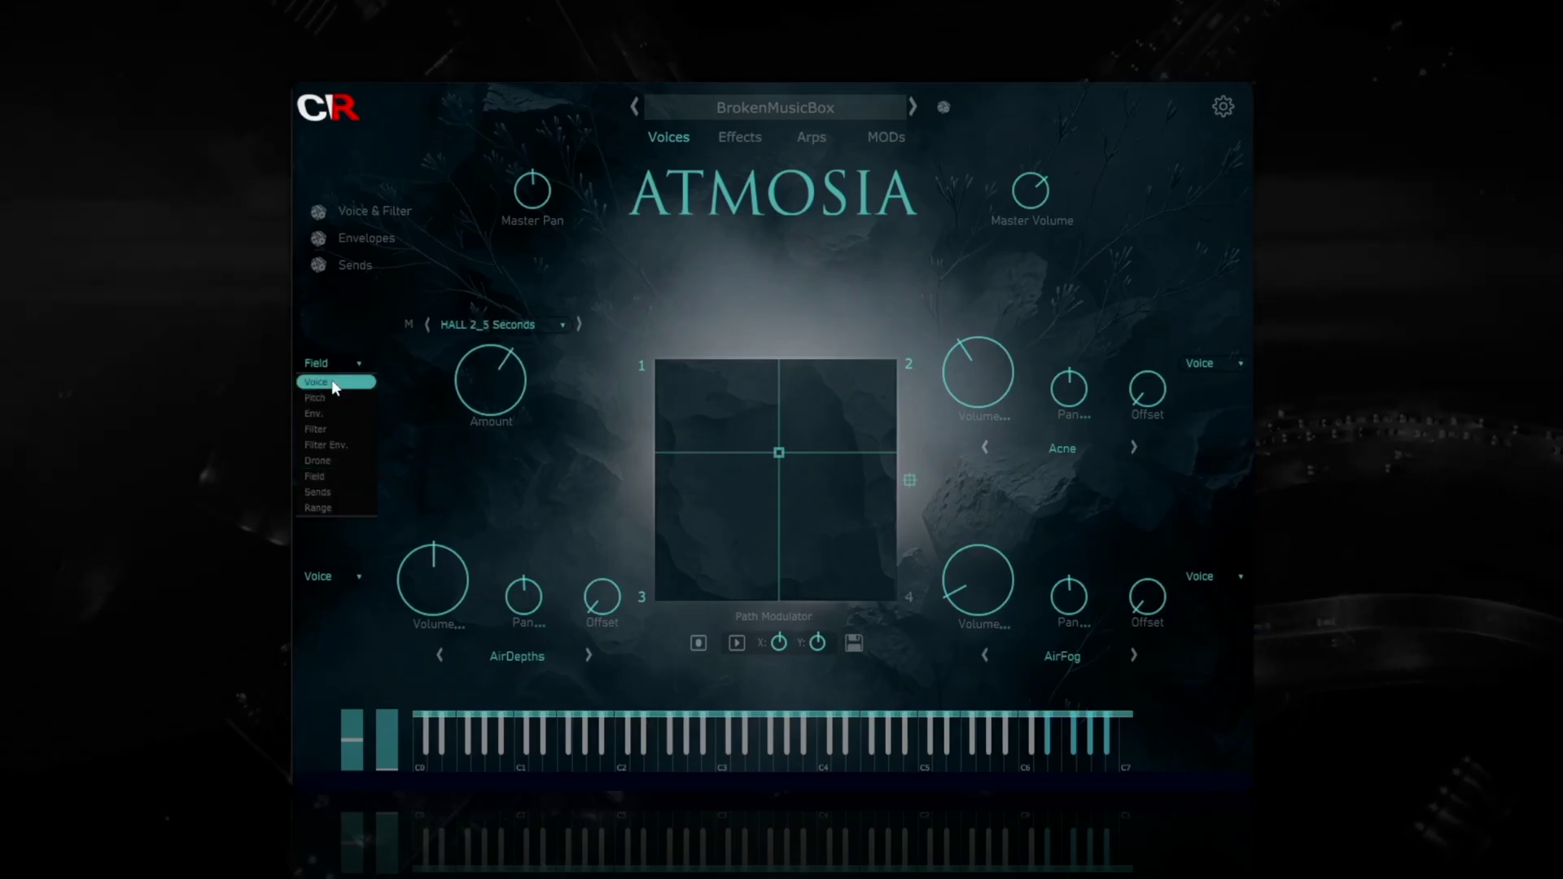
pyautogui.click(345, 492)
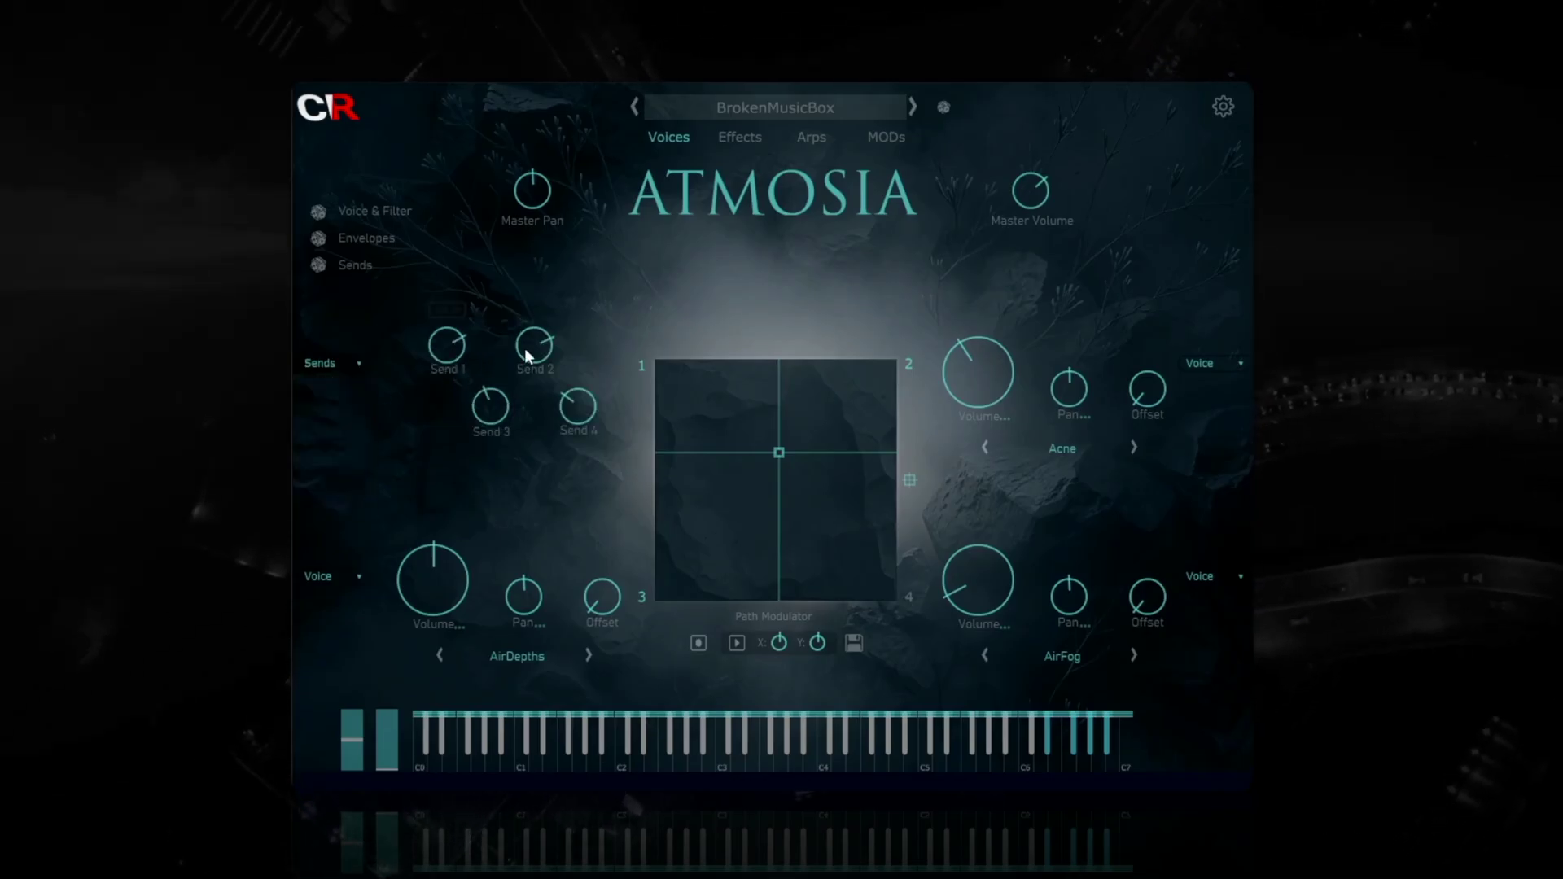
pyautogui.click(327, 363)
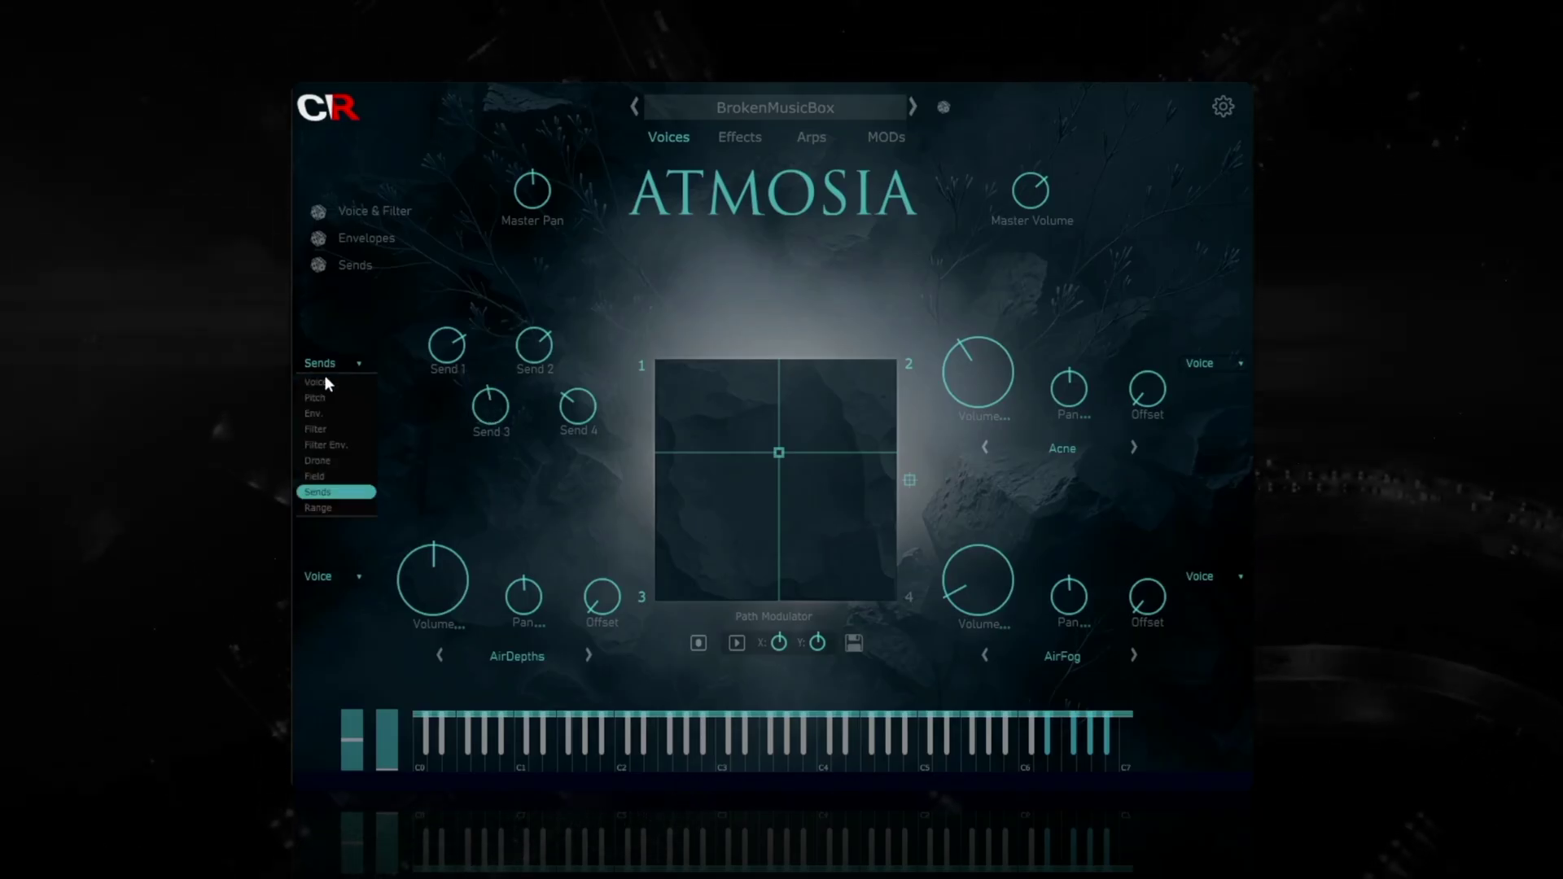
pyautogui.click(342, 508)
pyautogui.moveTo(463, 361)
pyautogui.scroll(1, 454, 367)
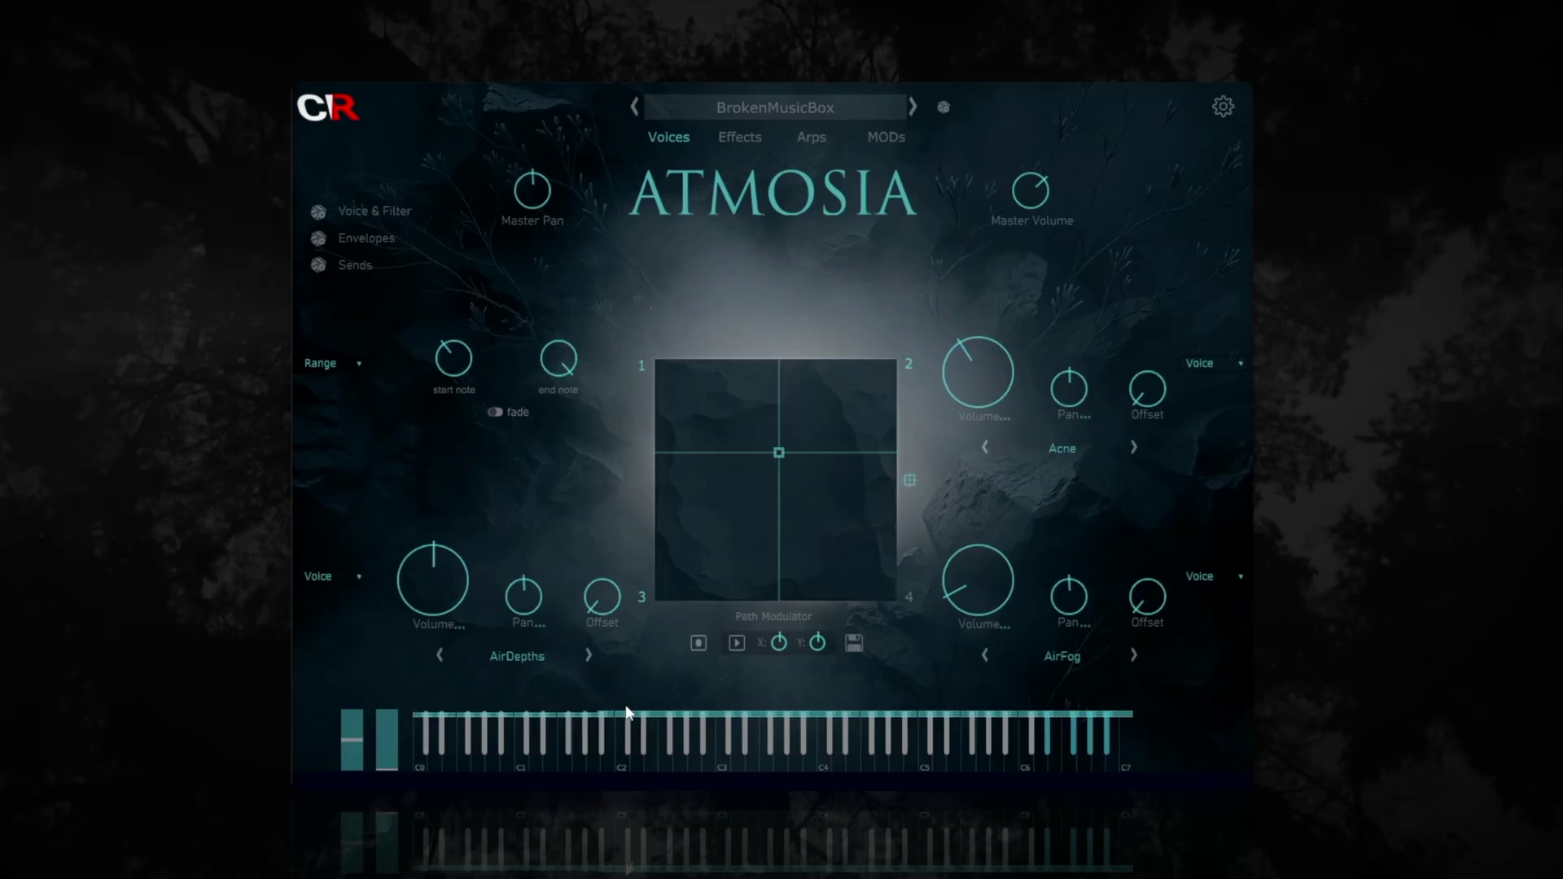
# Step: Adjust voice 1's range start and end notes and enable range fade
pyautogui.scroll(-8, 452, 367)
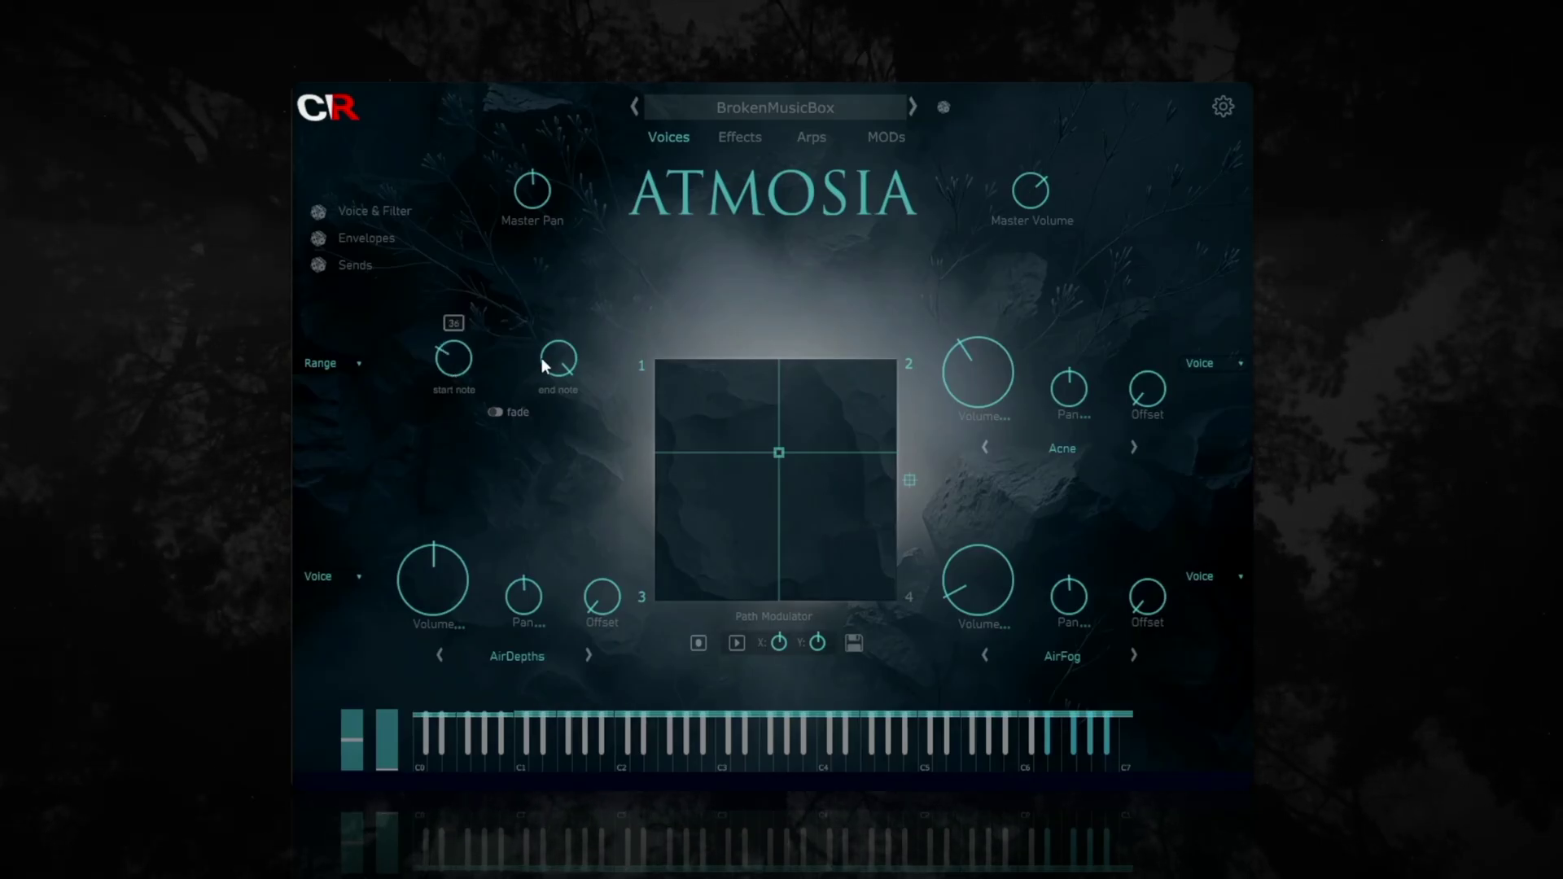
pyautogui.scroll(4, 545, 398)
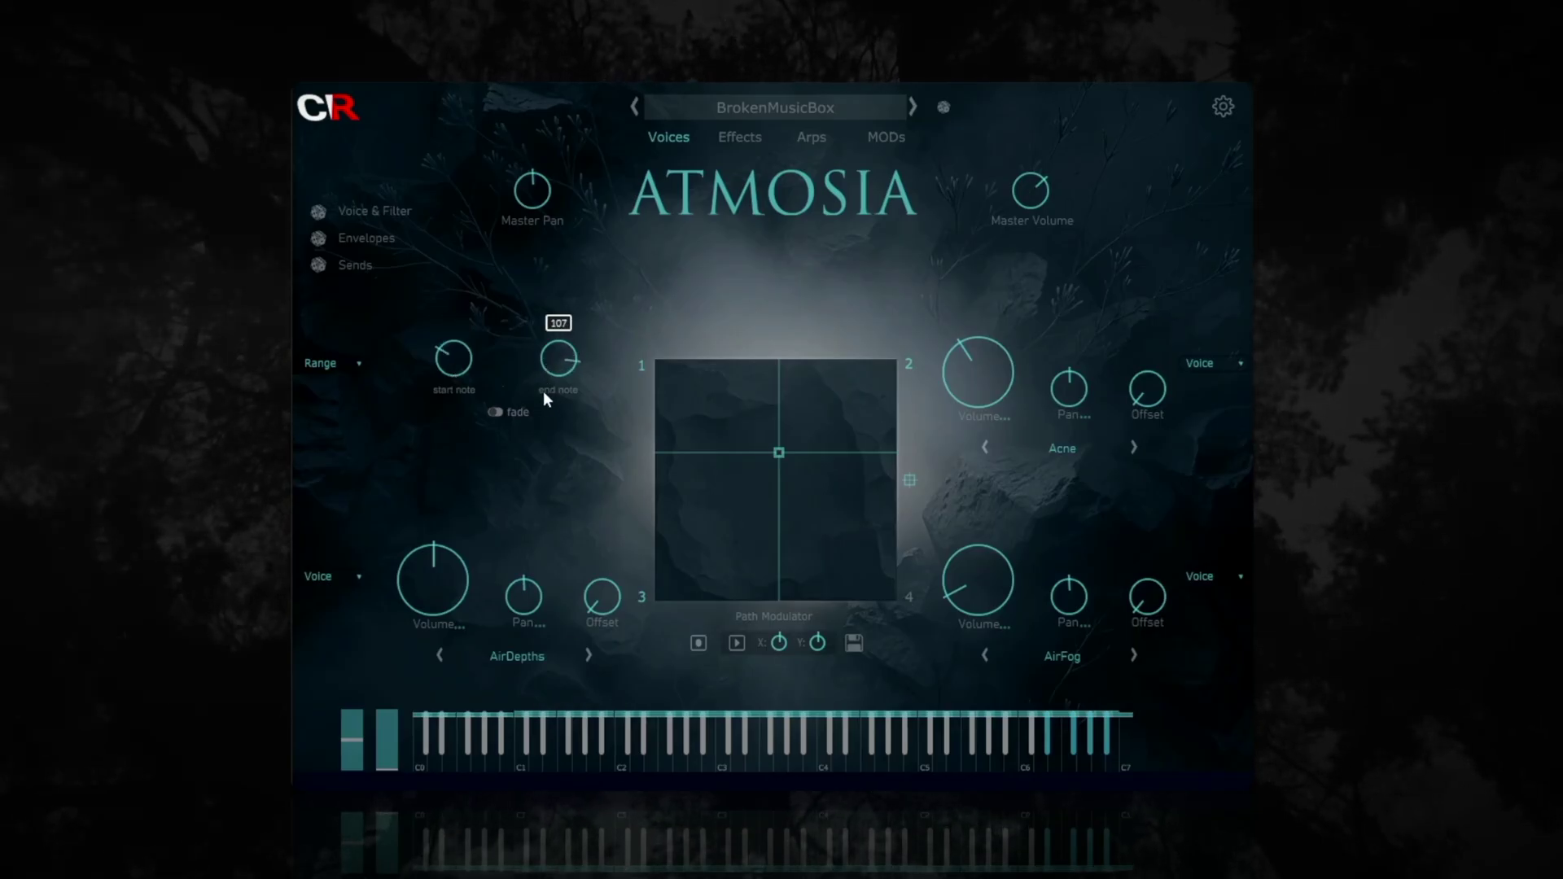
pyautogui.scroll(6, 494, 390)
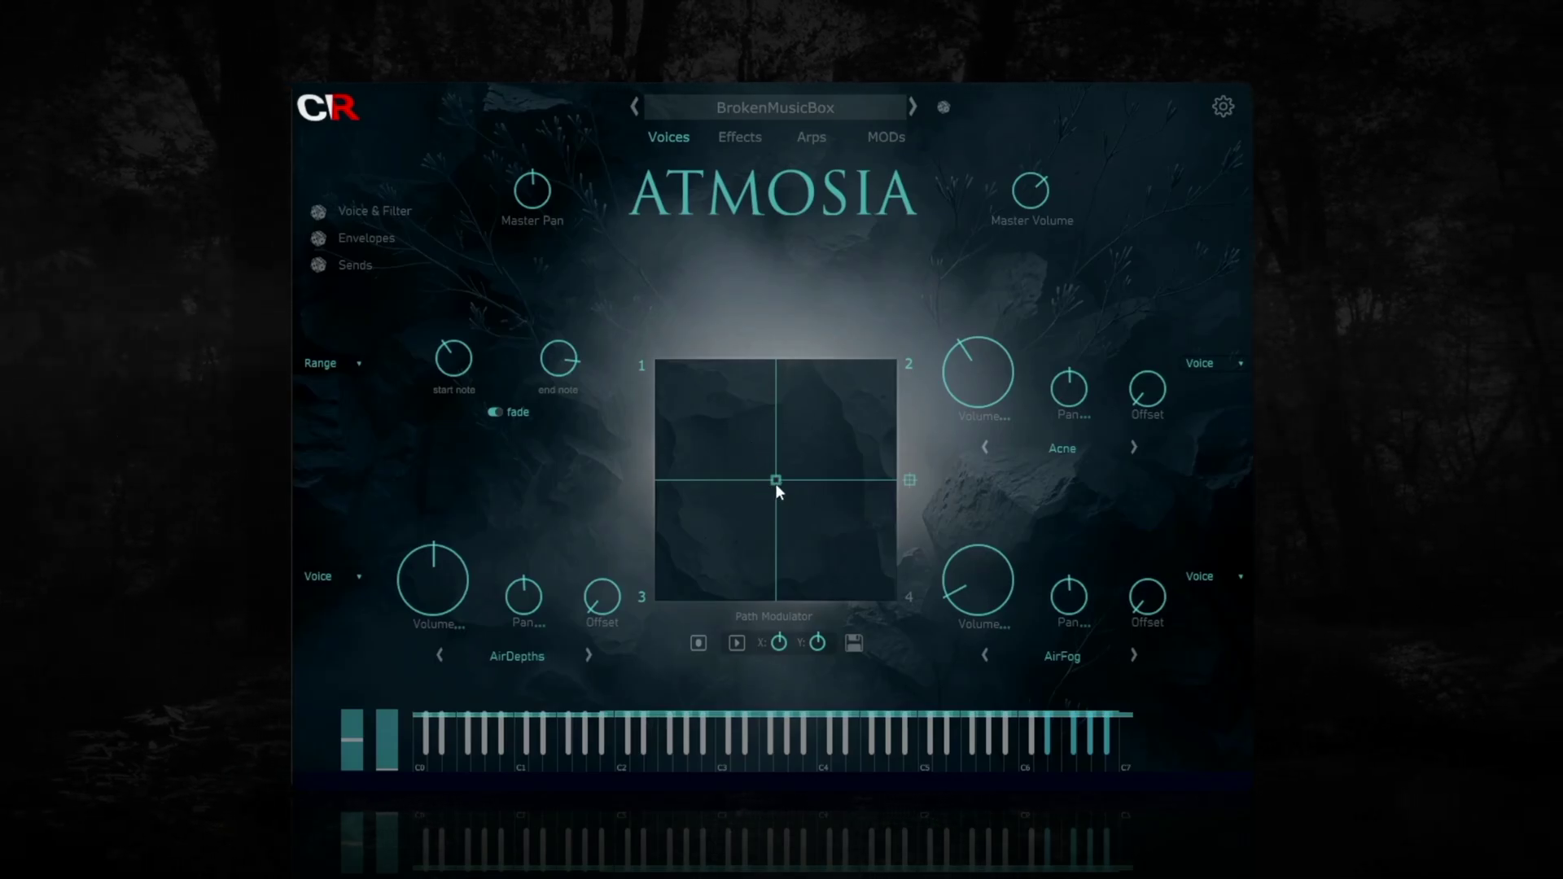
# Step: Reset the XY point to centre, draw an S-shaped looping path, and start Path Modulator playback
pyautogui.moveTo(775, 480); pyautogui.dragTo(858, 392)
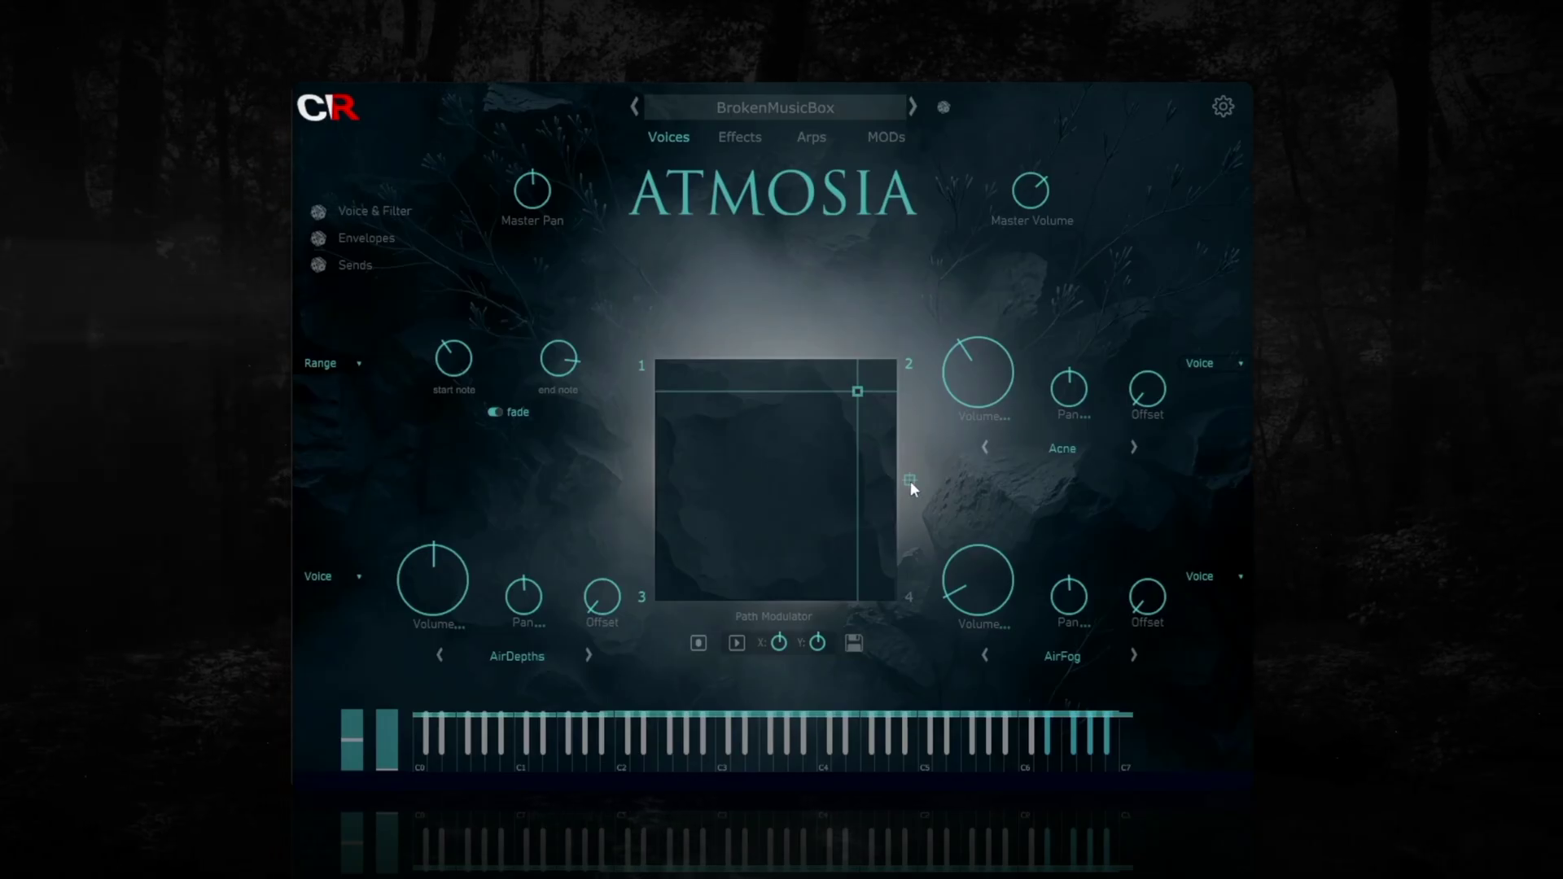
pyautogui.click(910, 480)
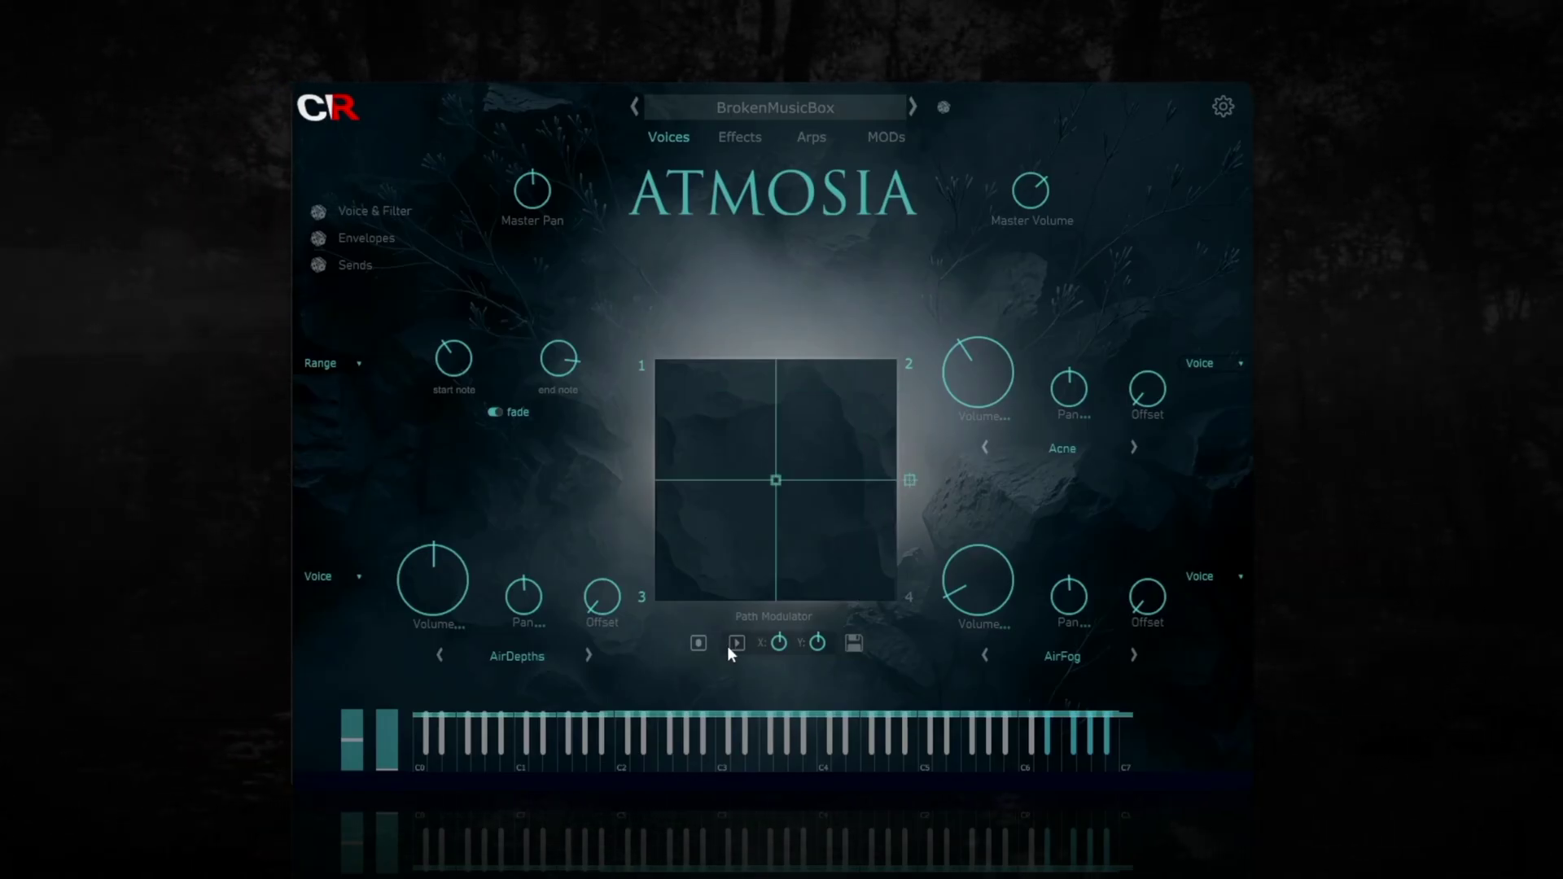
pyautogui.moveTo(774, 479)
pyautogui.mouseDown()
pyautogui.moveTo(842, 498)
pyautogui.moveTo(749, 479)
pyautogui.moveTo(782, 478)
pyautogui.mouseUp()
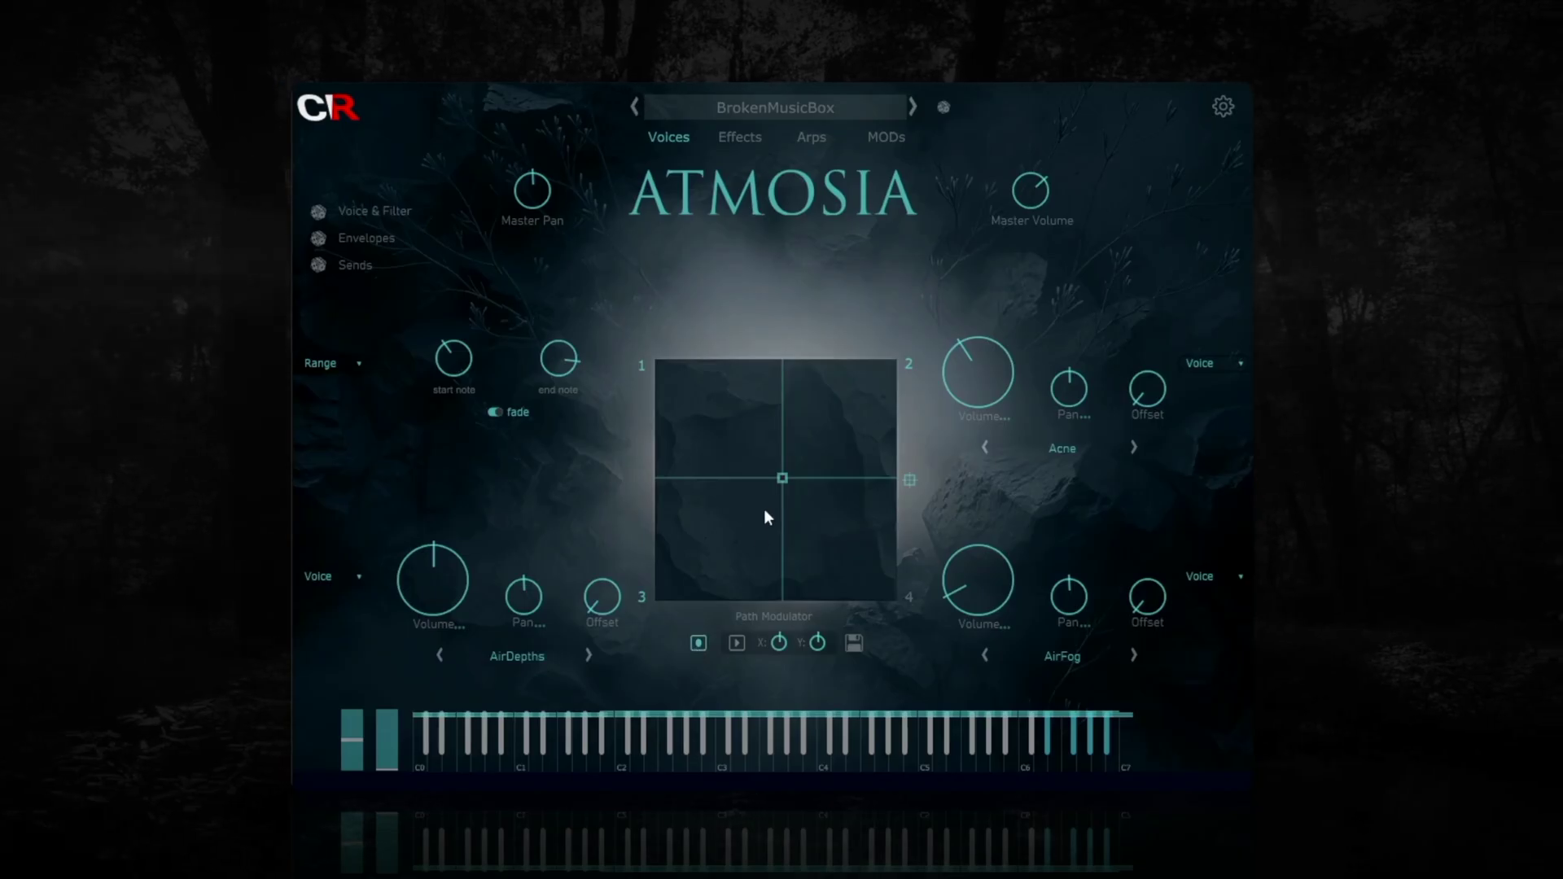
pyautogui.moveTo(784, 477); pyautogui.dragTo(835, 449)
pyautogui.moveTo(804, 407); pyautogui.dragTo(753, 472)
pyautogui.click(736, 643)
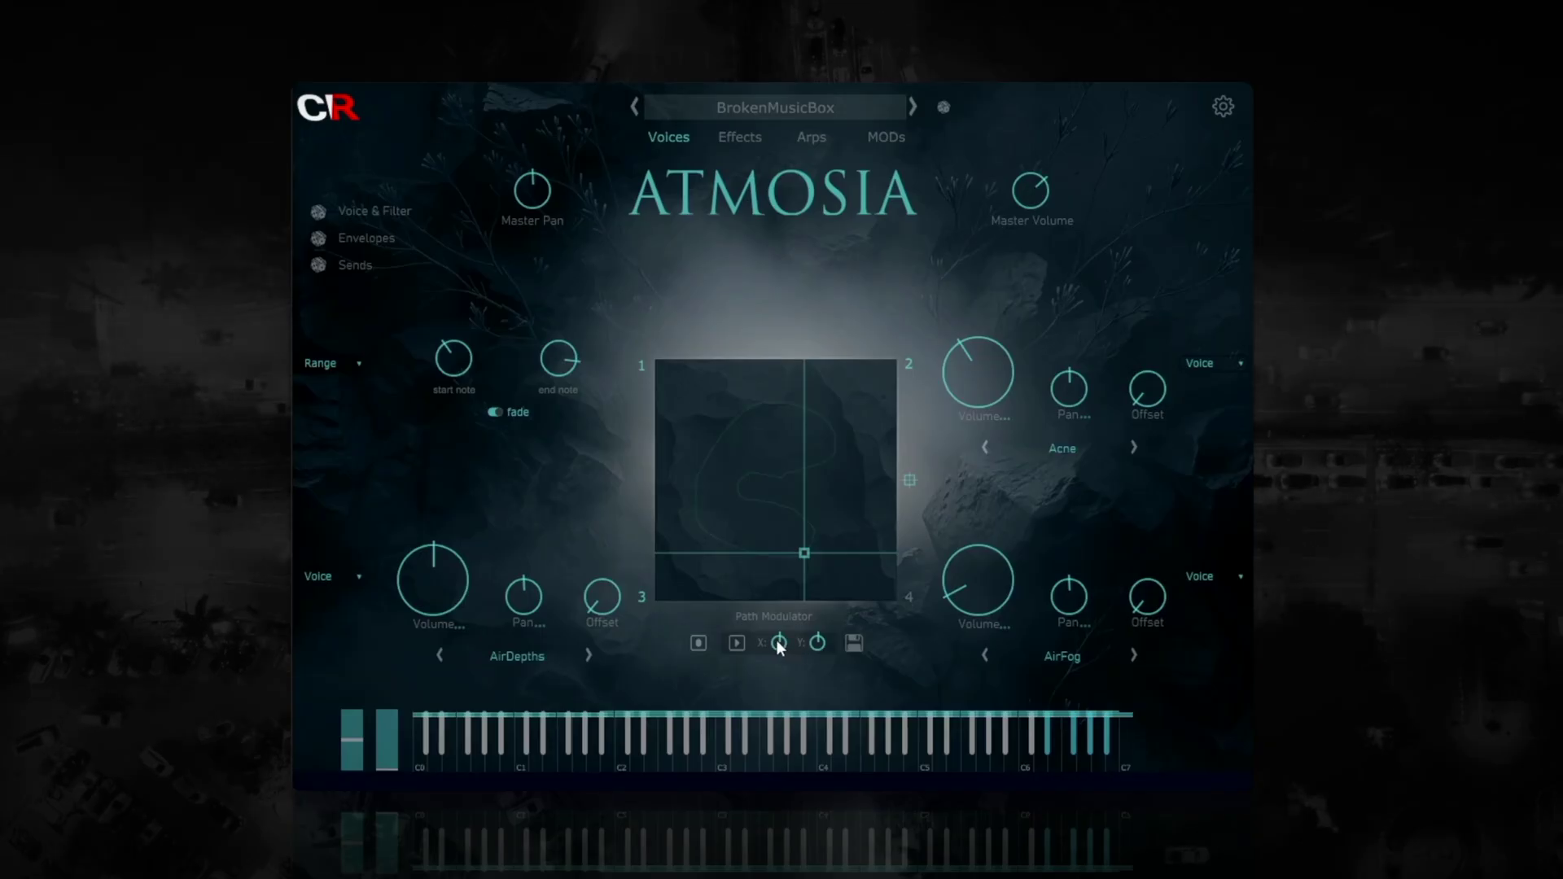
# Step: Dismiss the Path Movement warning, restart playback, and offset the path X to about -18%
pyautogui.moveTo(776, 640); pyautogui.dragTo(785, 608)
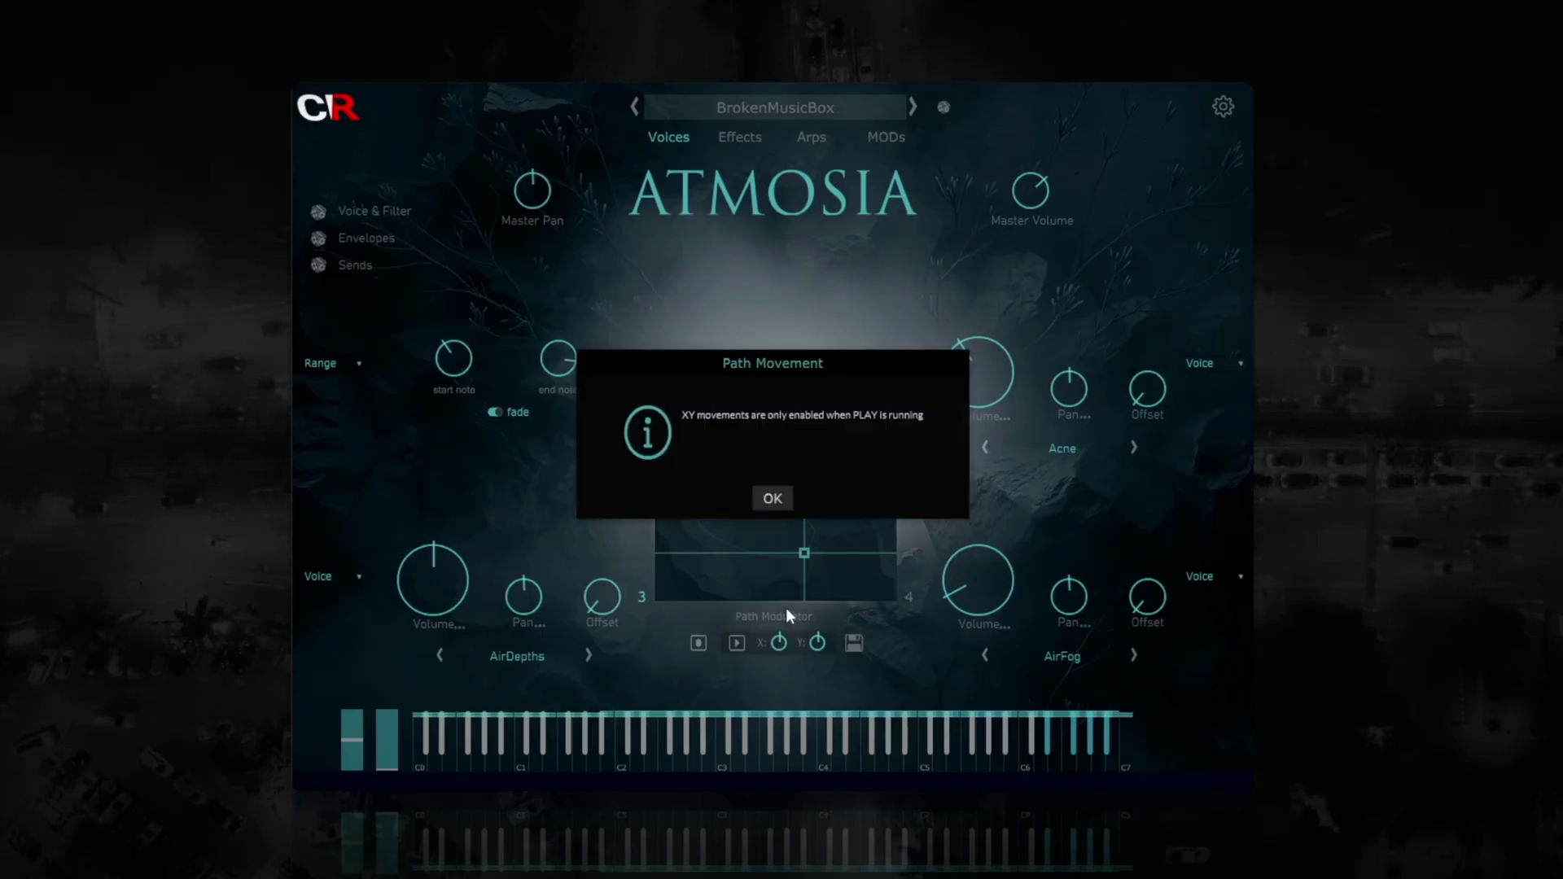
pyautogui.click(770, 499)
pyautogui.click(737, 642)
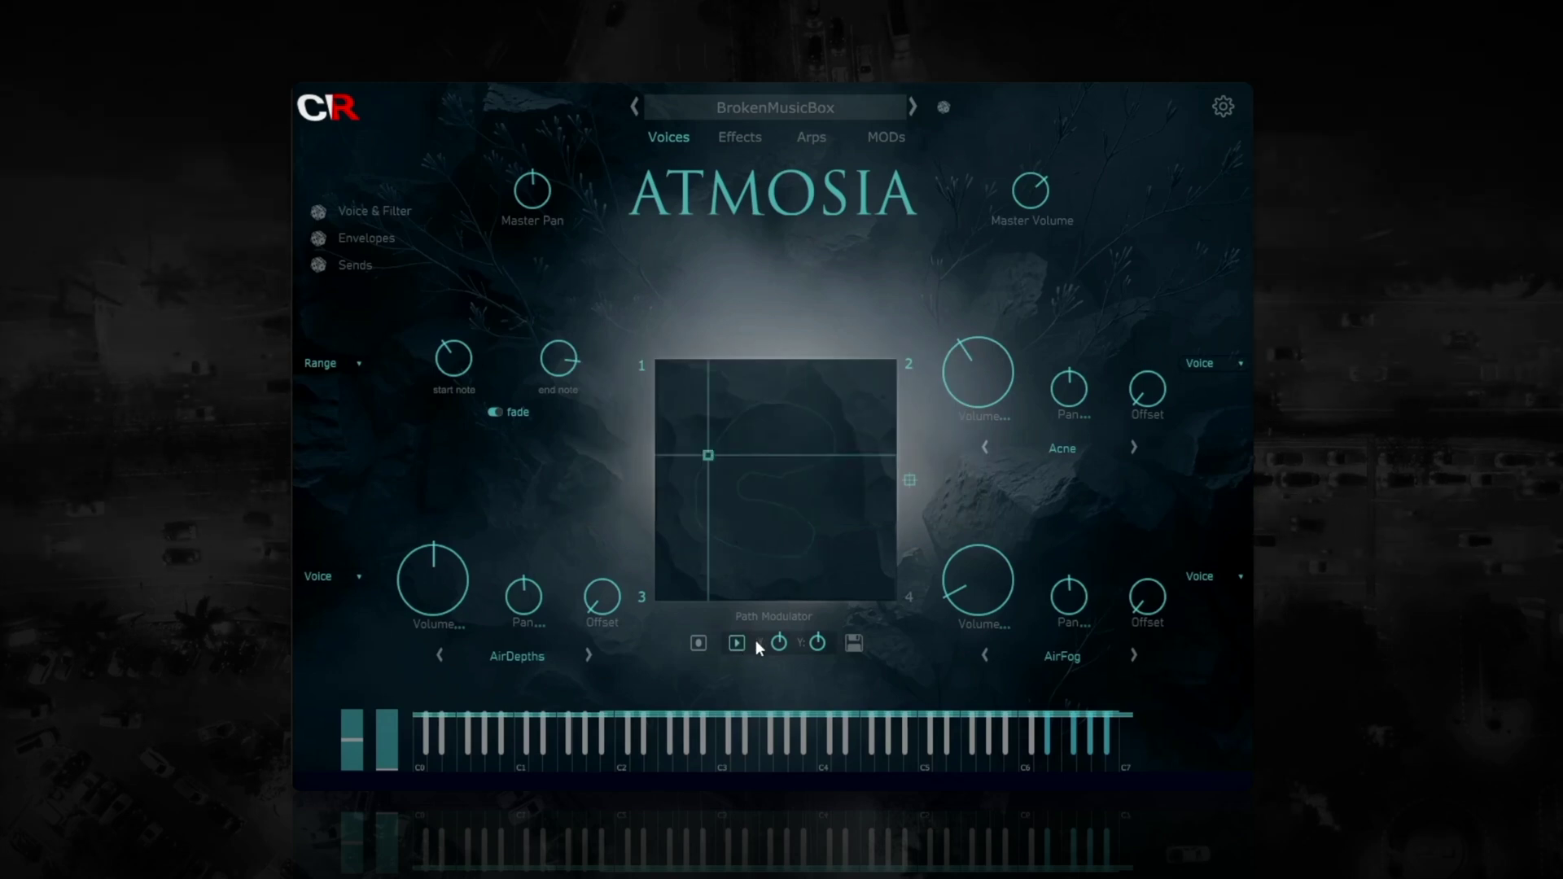
pyautogui.moveTo(779, 640); pyautogui.dragTo(814, 639)
pyautogui.click(853, 645)
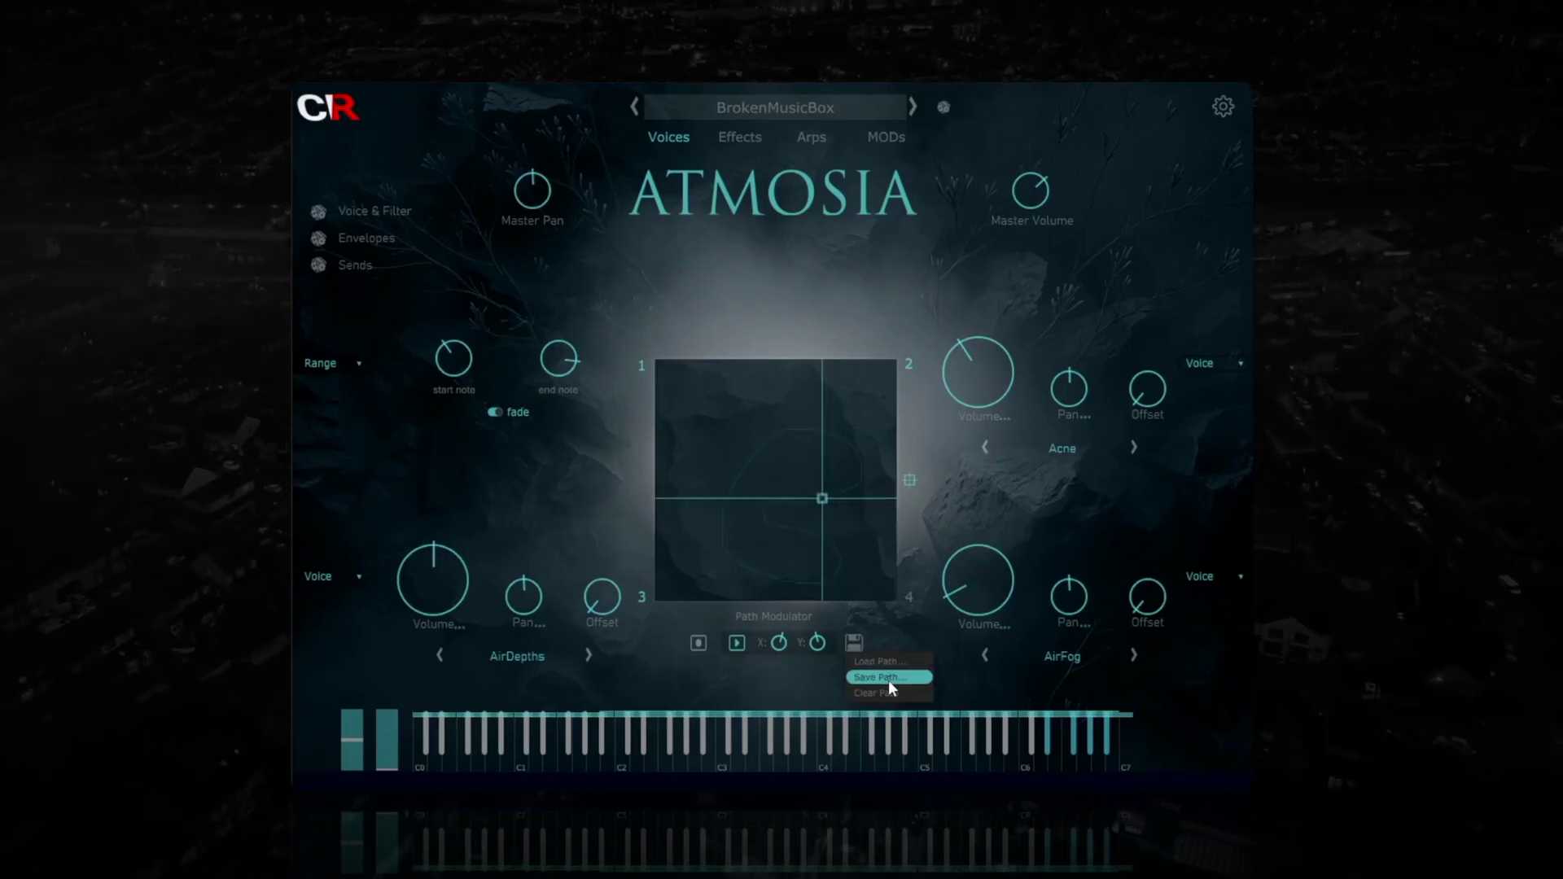
pyautogui.click(800, 686)
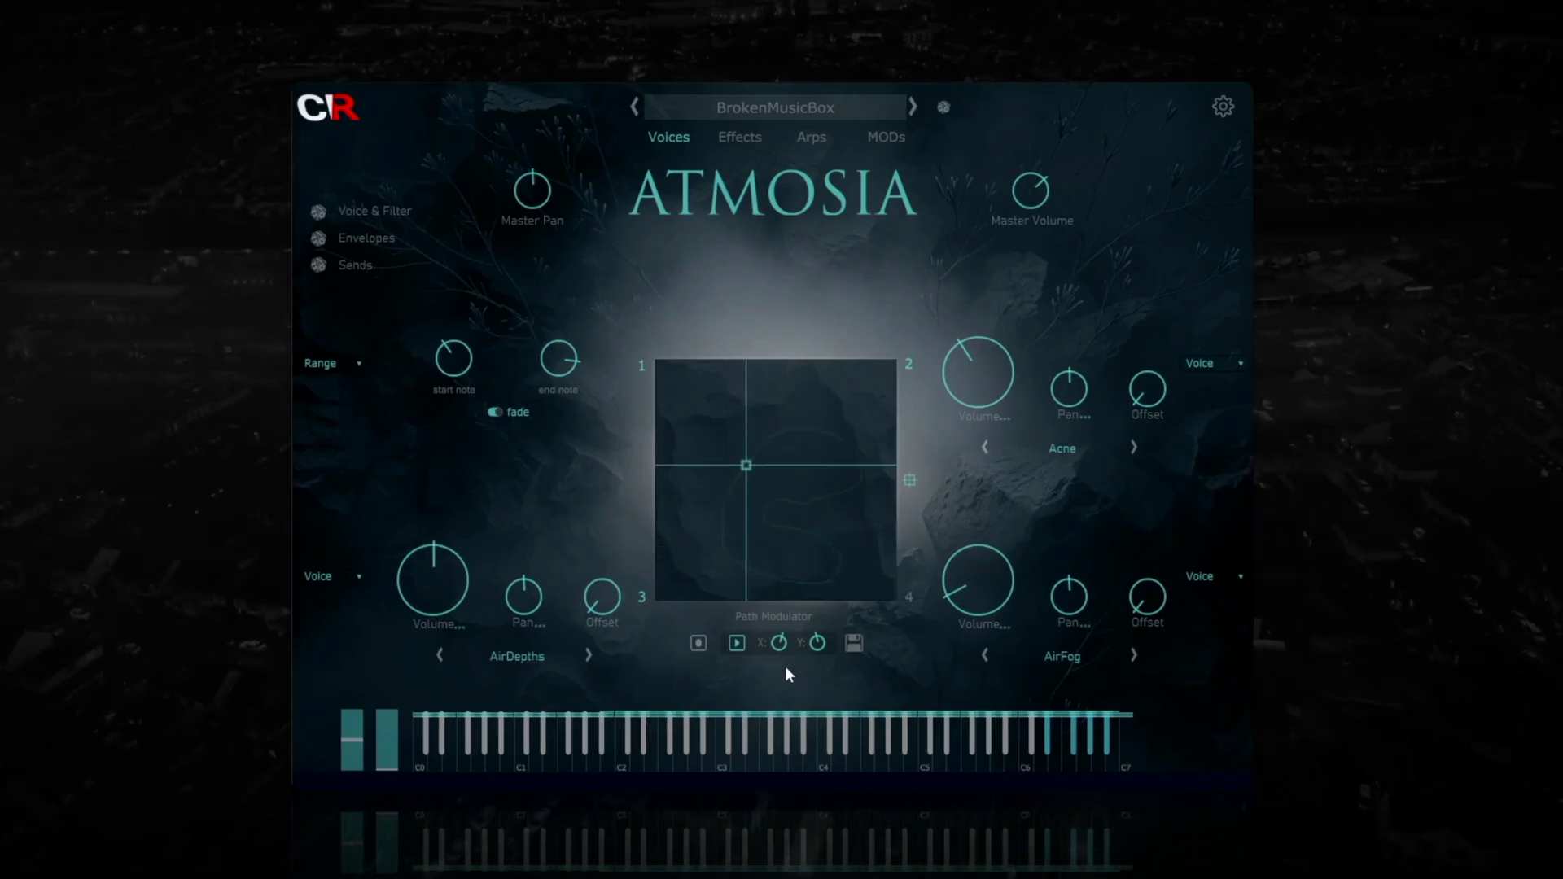
# Step: Change the Path Modulator waveform from Saw to Random, then to Custom
pyautogui.click(778, 618)
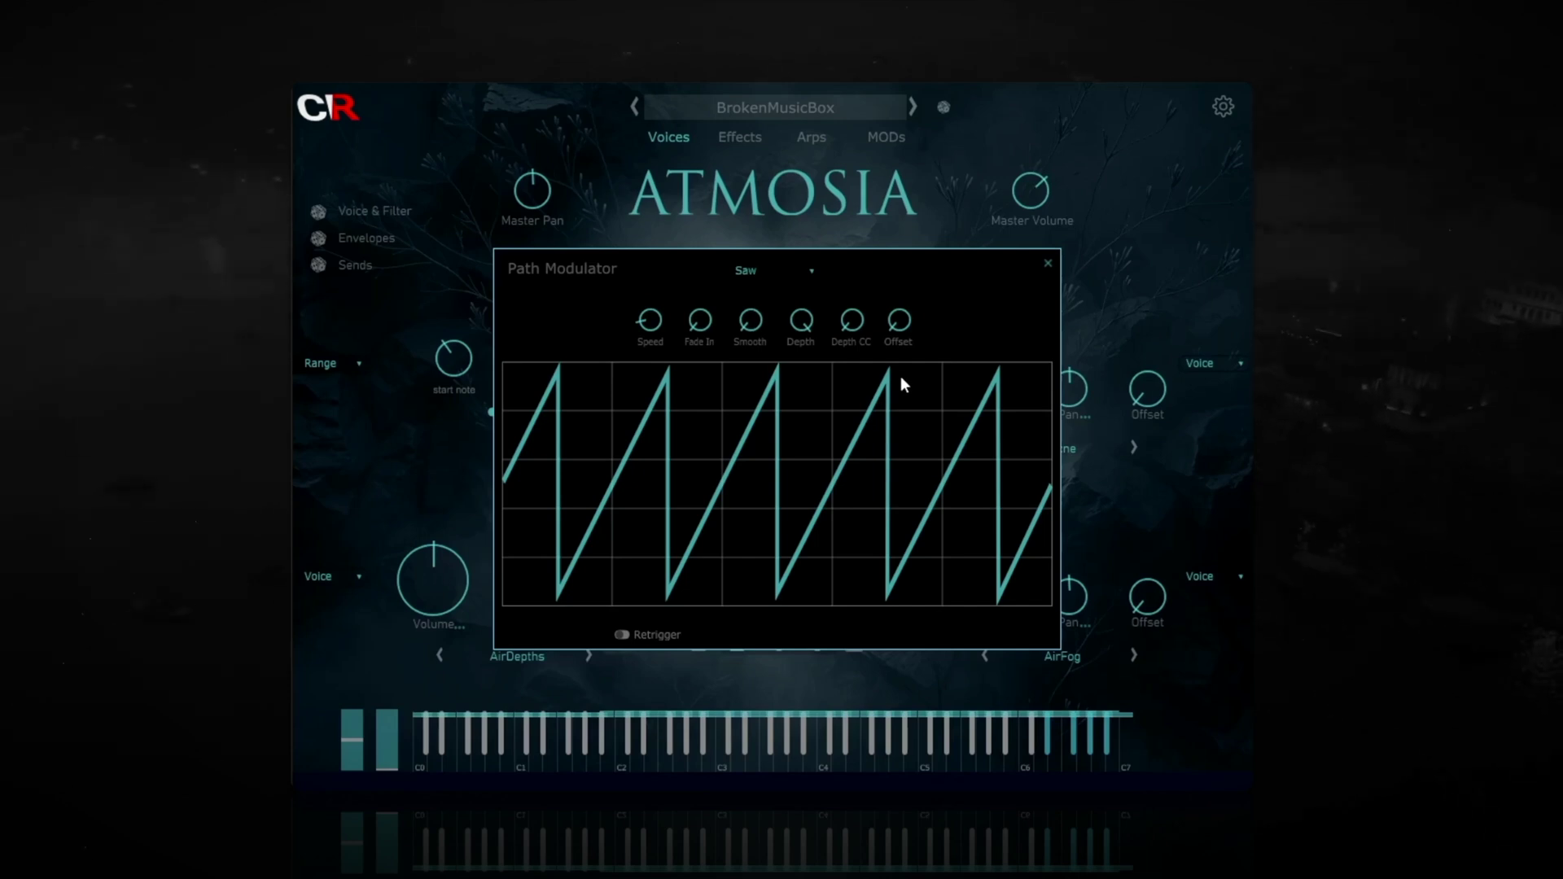
pyautogui.click(783, 270)
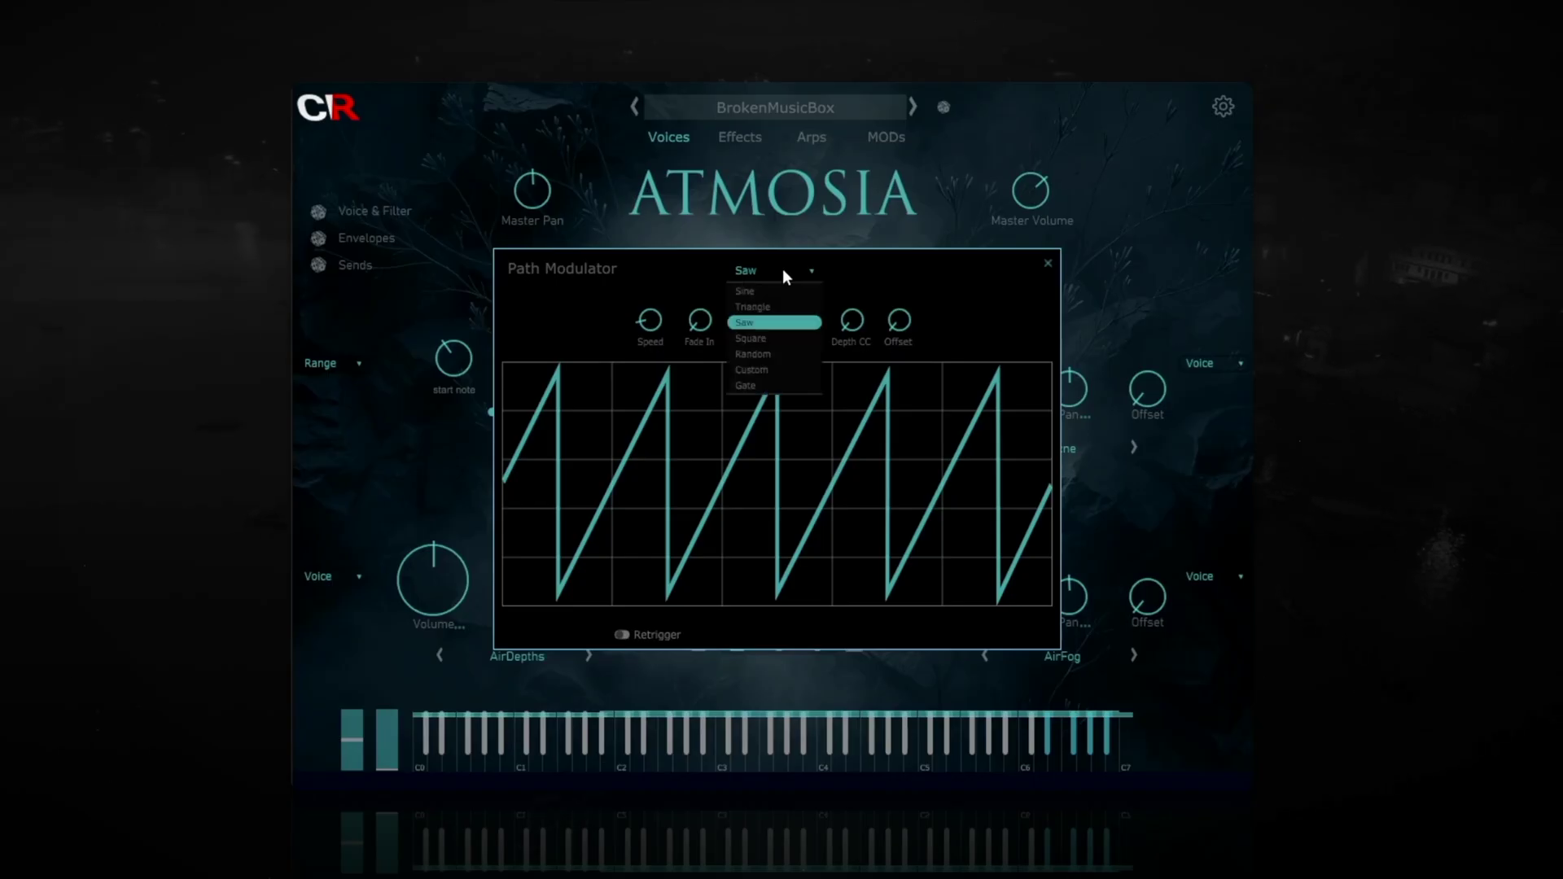
pyautogui.click(774, 355)
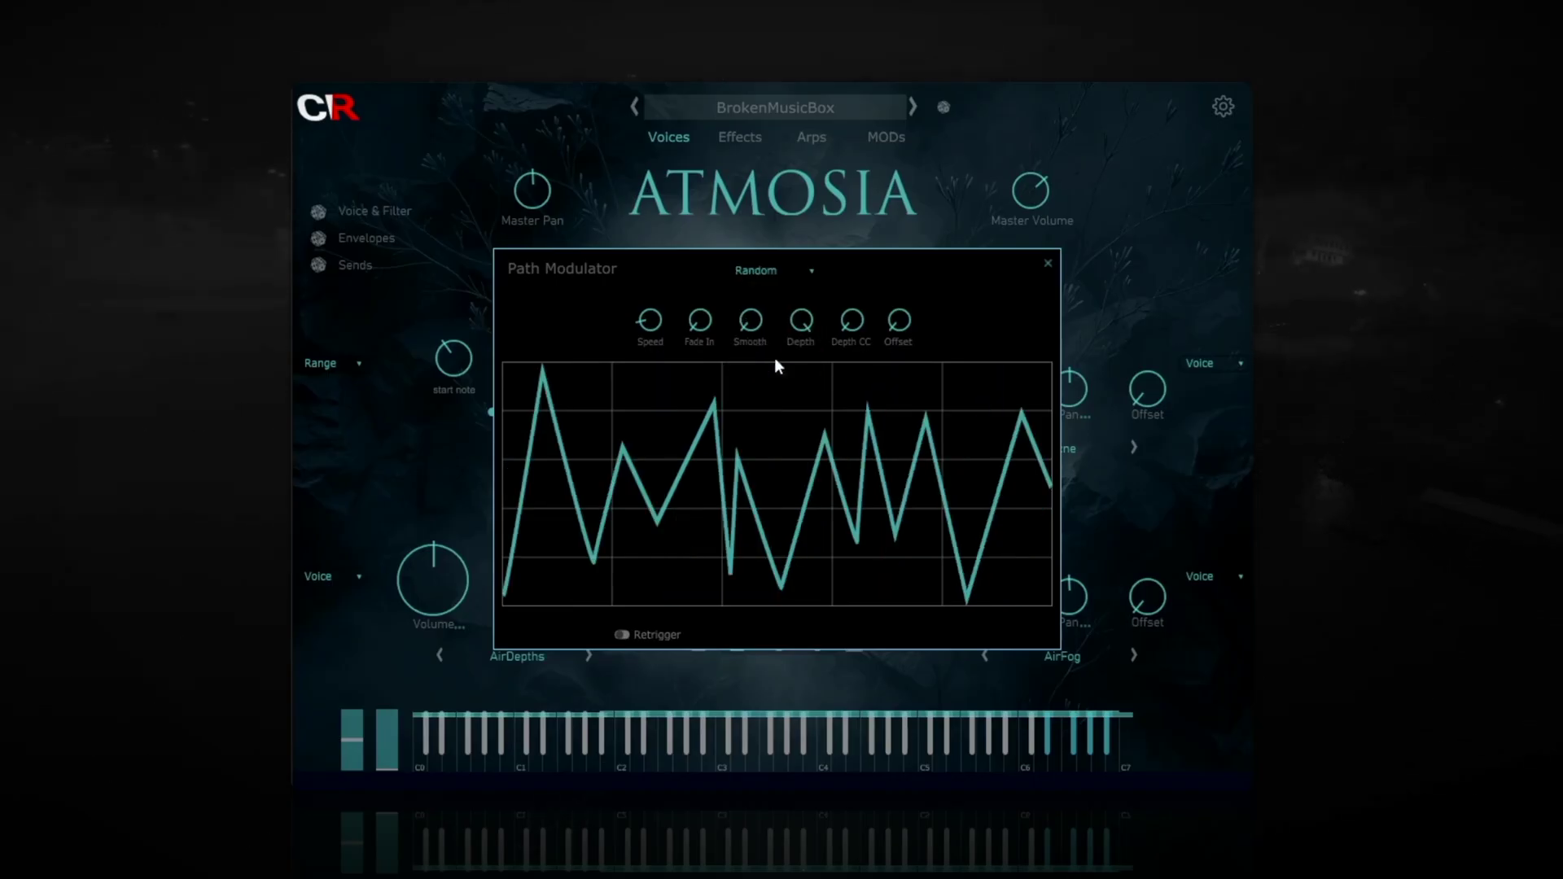
pyautogui.click(785, 267)
pyautogui.click(777, 370)
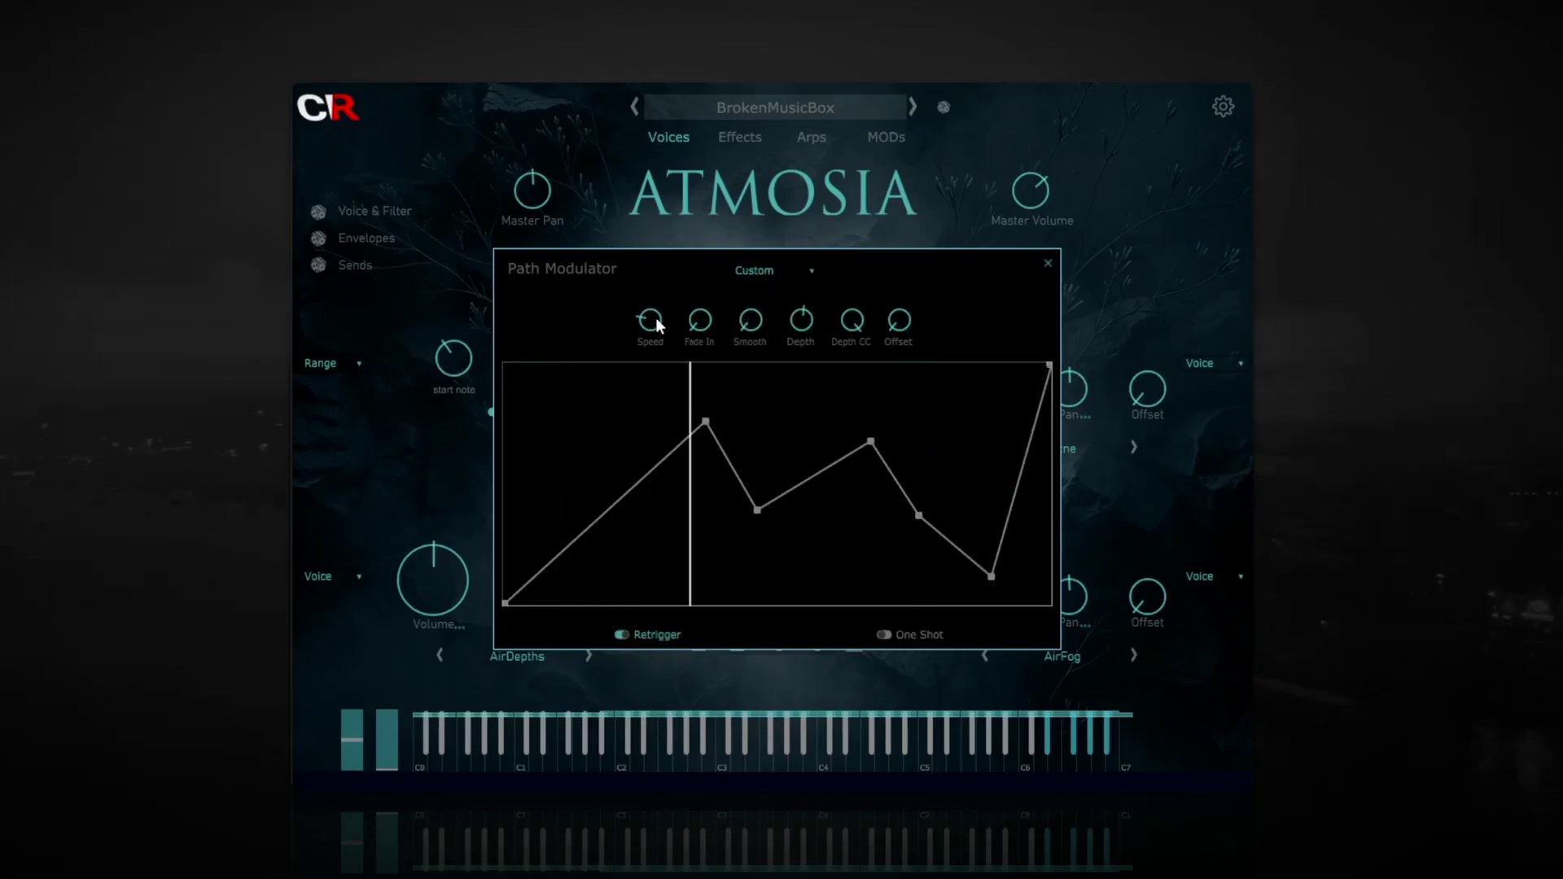
# Step: Set the Path Modulator speed to 6/1, adjust depth, leave One Shot off, and close the panel
pyautogui.moveTo(643, 328)
pyautogui.mouseDown()
pyautogui.moveTo(643, 358)
pyautogui.moveTo(658, 316)
pyautogui.mouseUp()
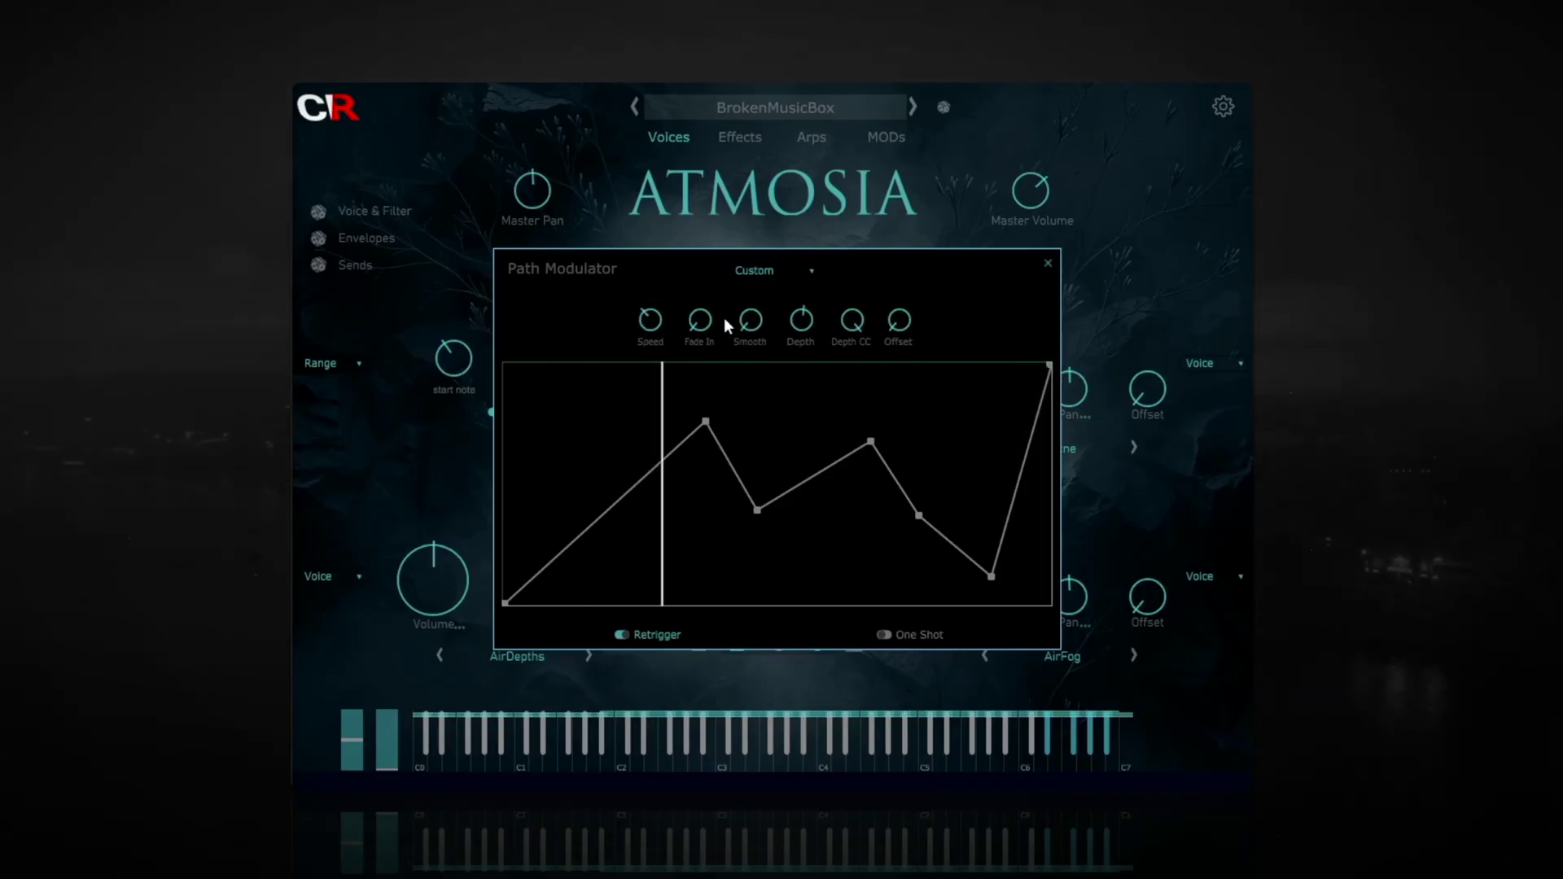
pyautogui.moveTo(801, 322); pyautogui.dragTo(850, 319)
pyautogui.moveTo(847, 325)
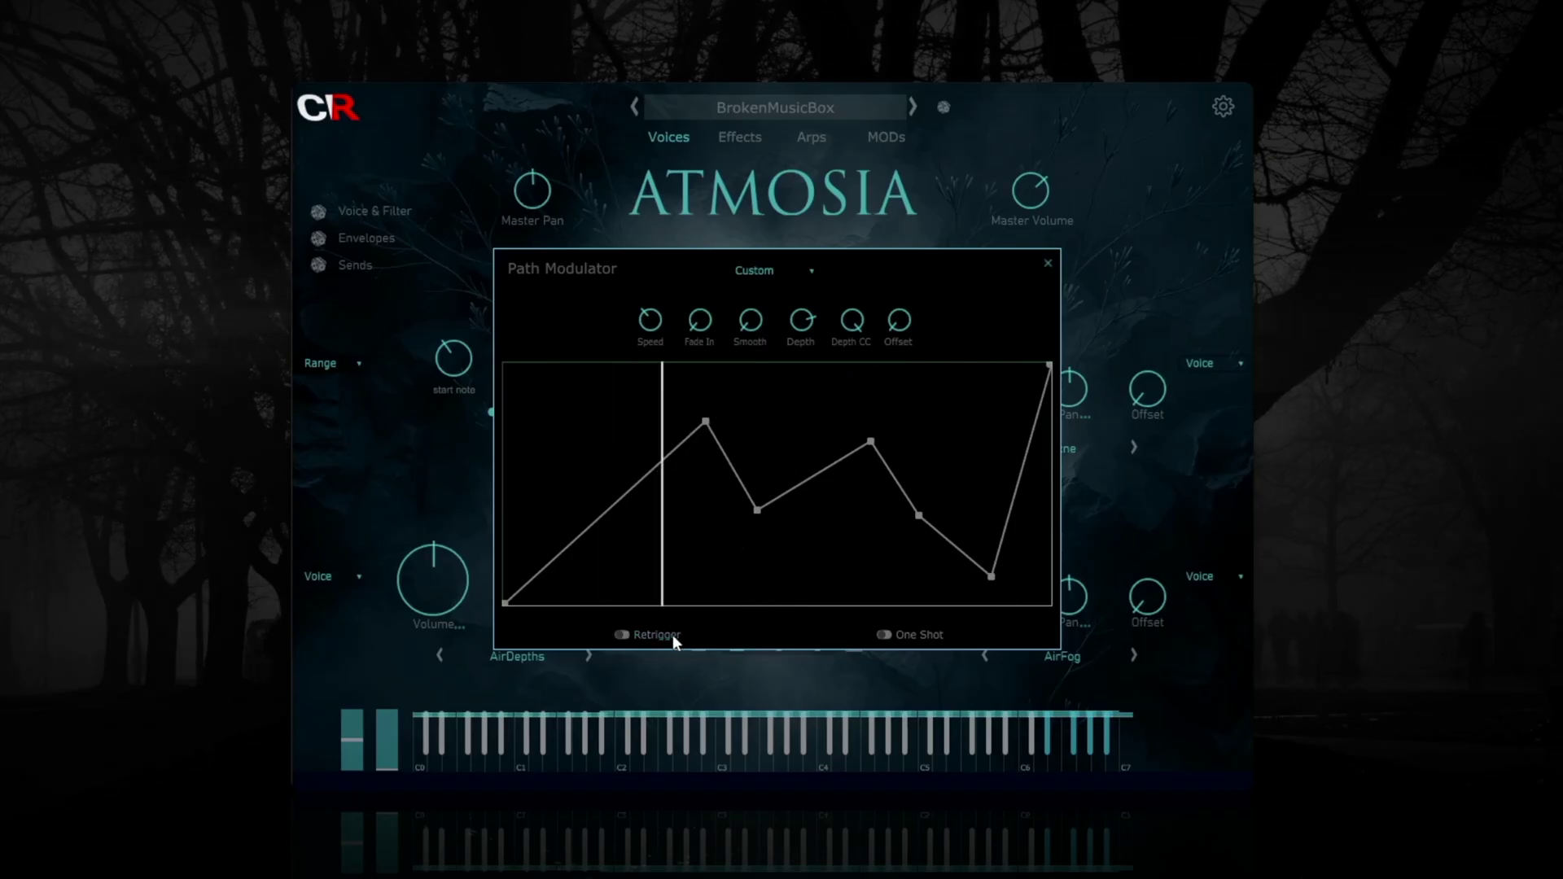
pyautogui.click(909, 632)
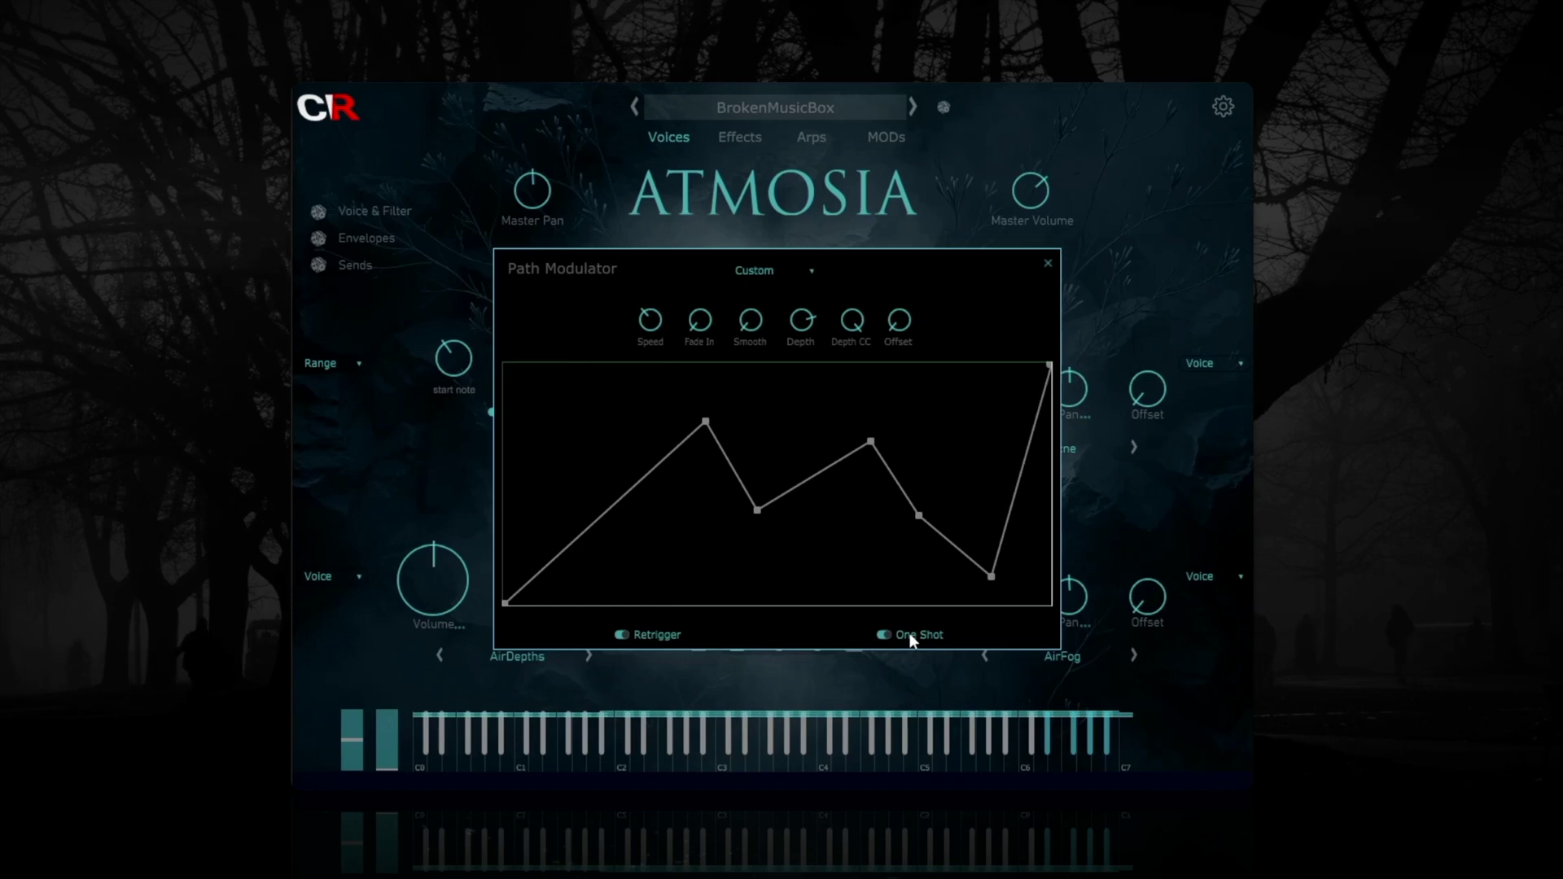
pyautogui.click(911, 634)
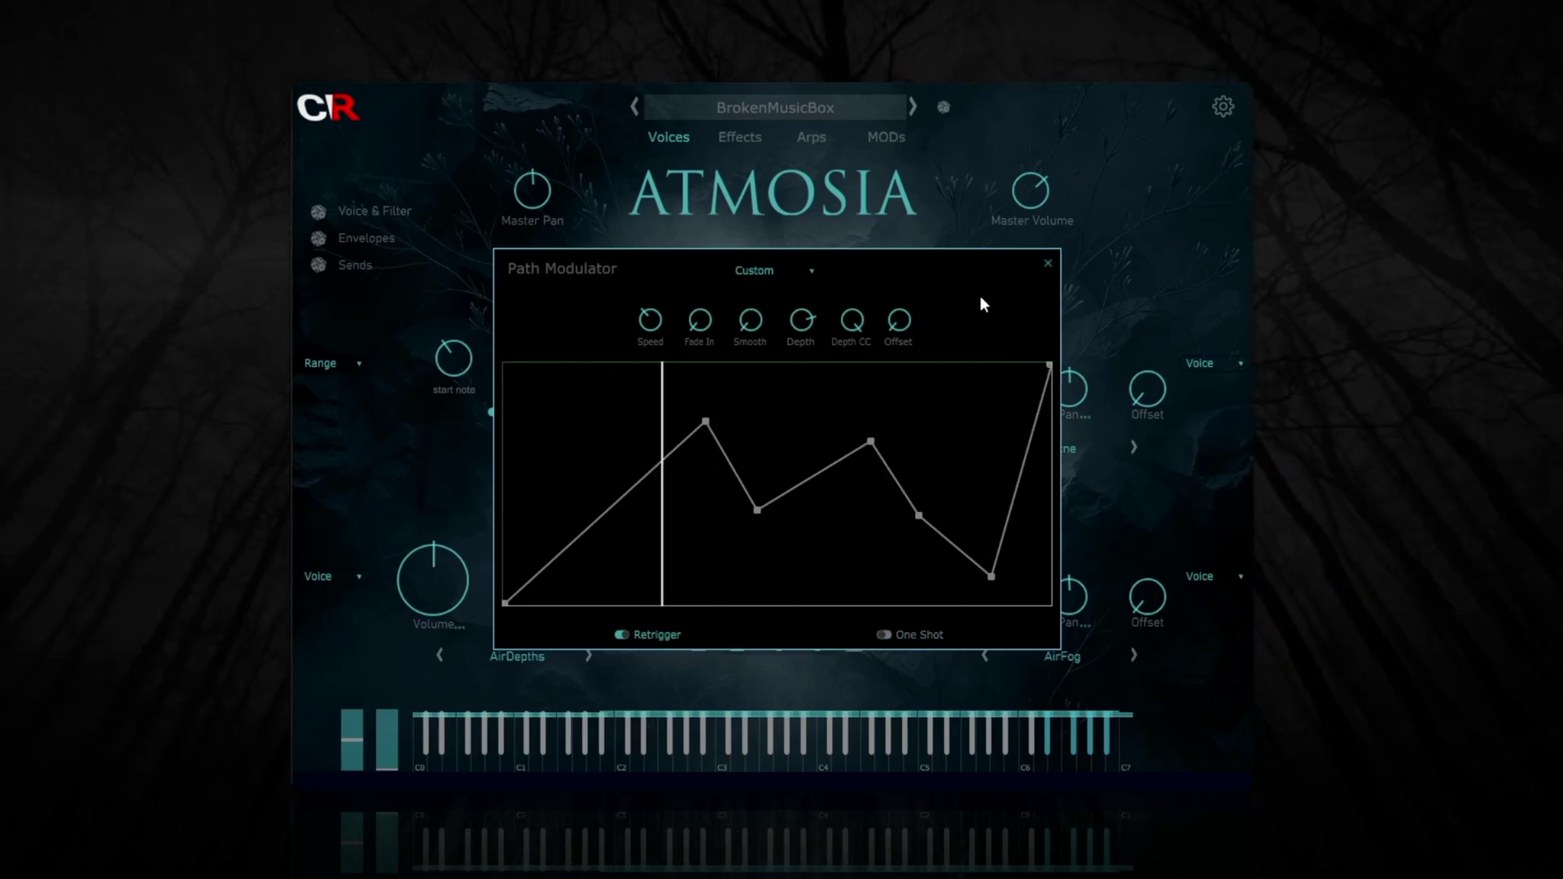
pyautogui.click(1048, 265)
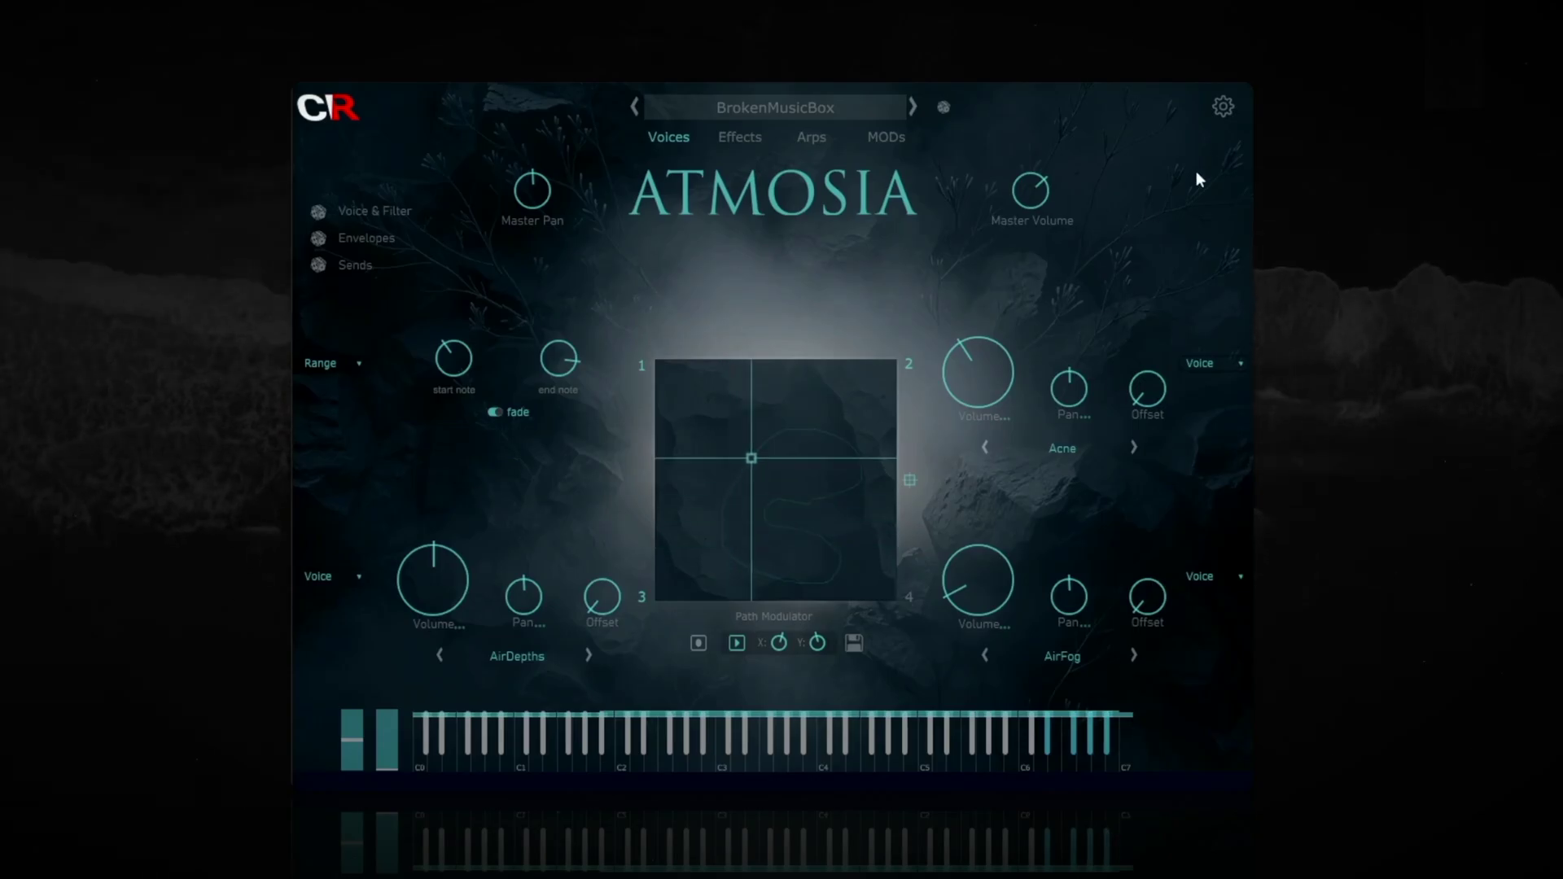
# Step: In global settings, confirm Fast - SSD streaming mode and a maximum of 128 voices
pyautogui.click(1224, 107)
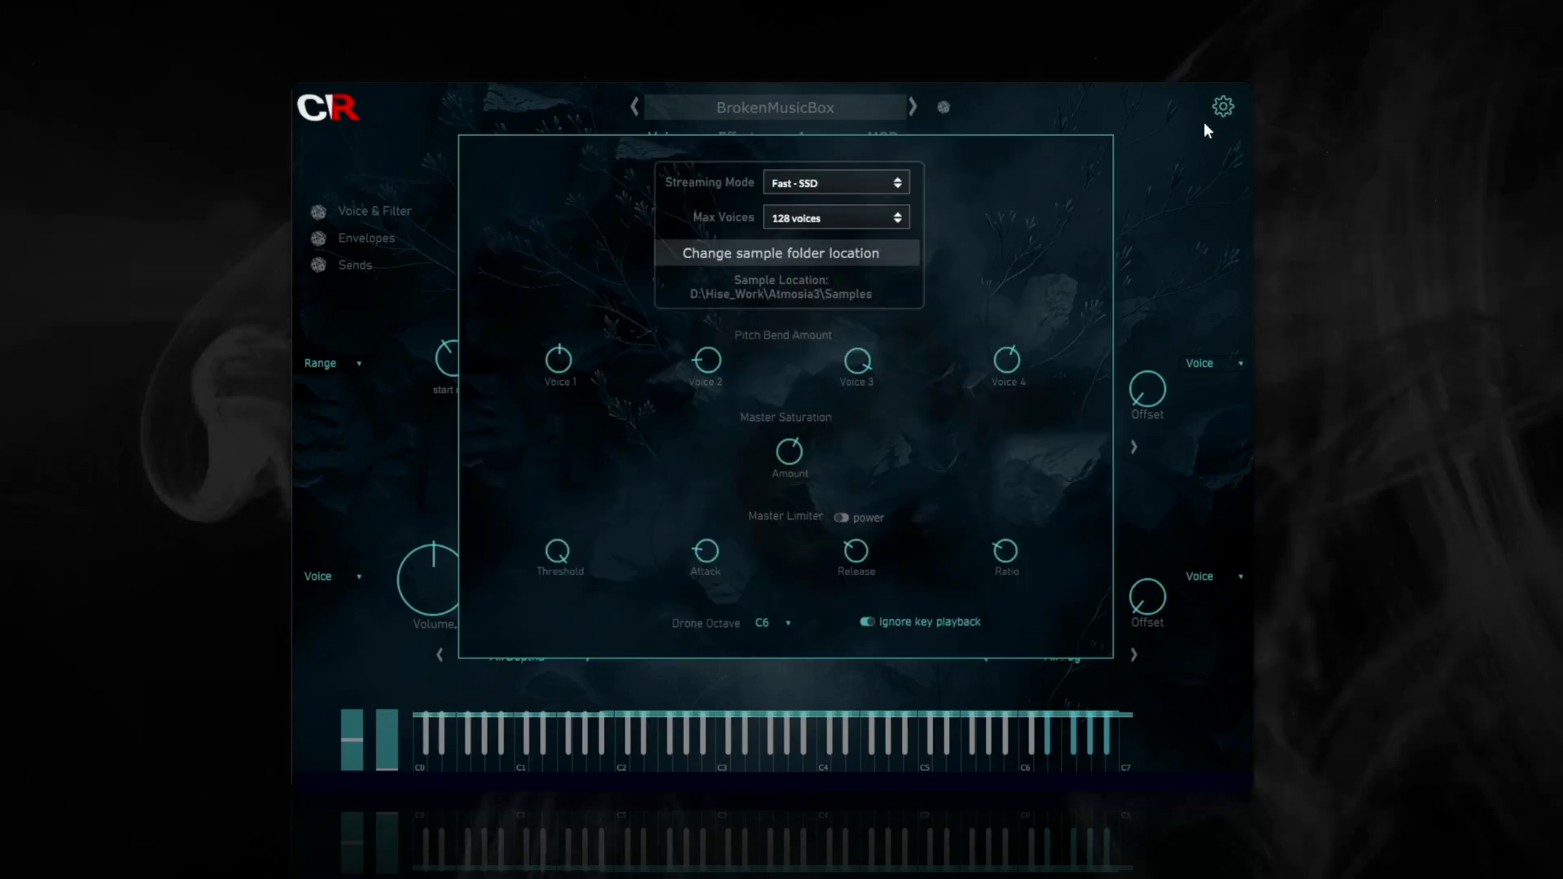
pyautogui.click(855, 188)
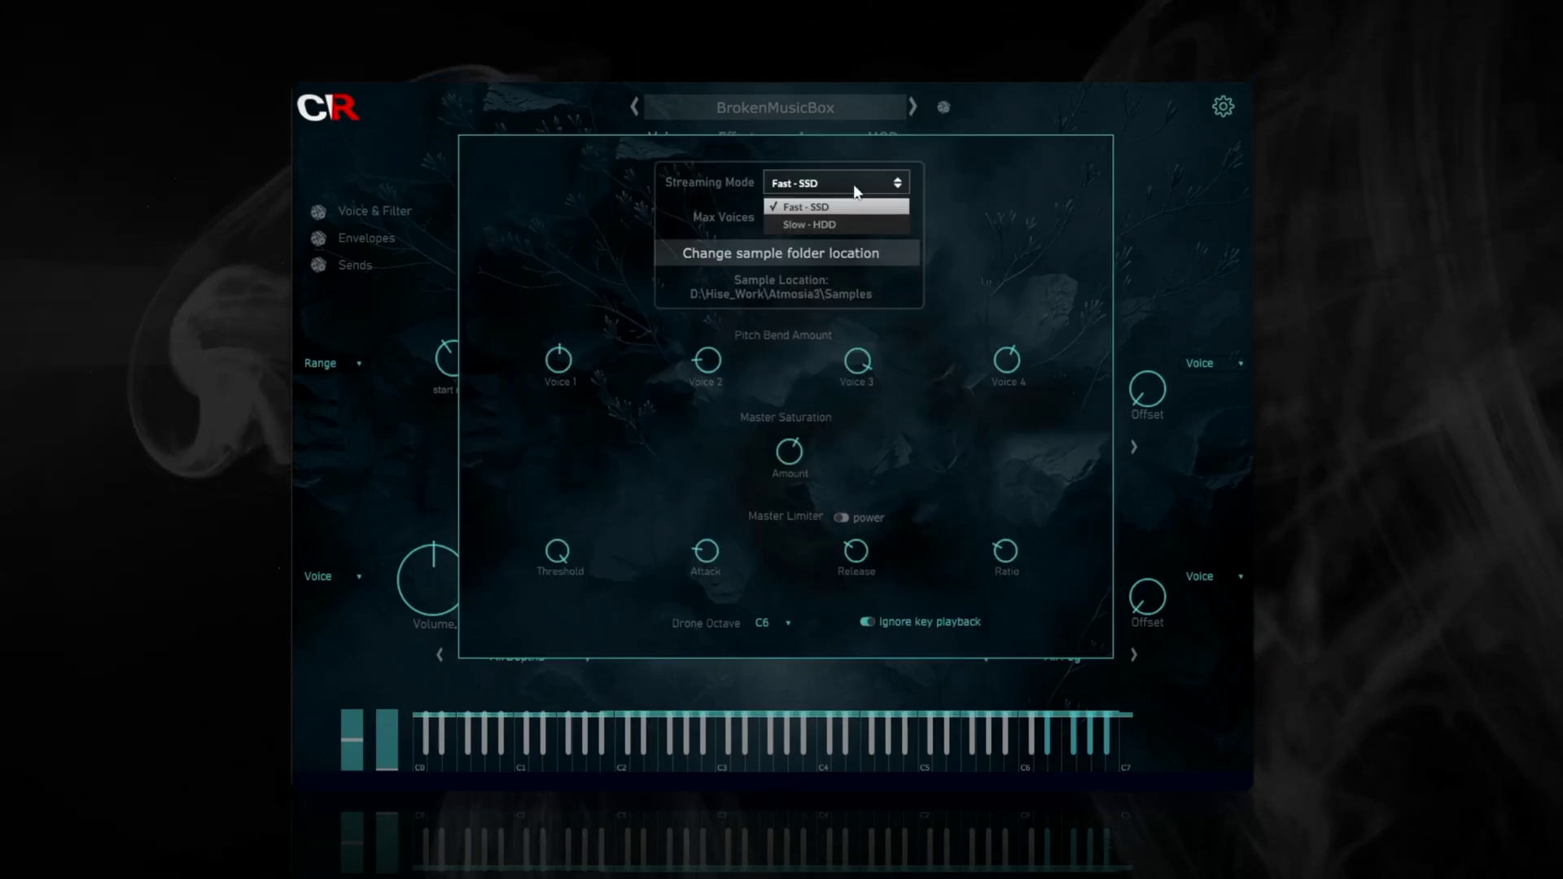
pyautogui.click(854, 186)
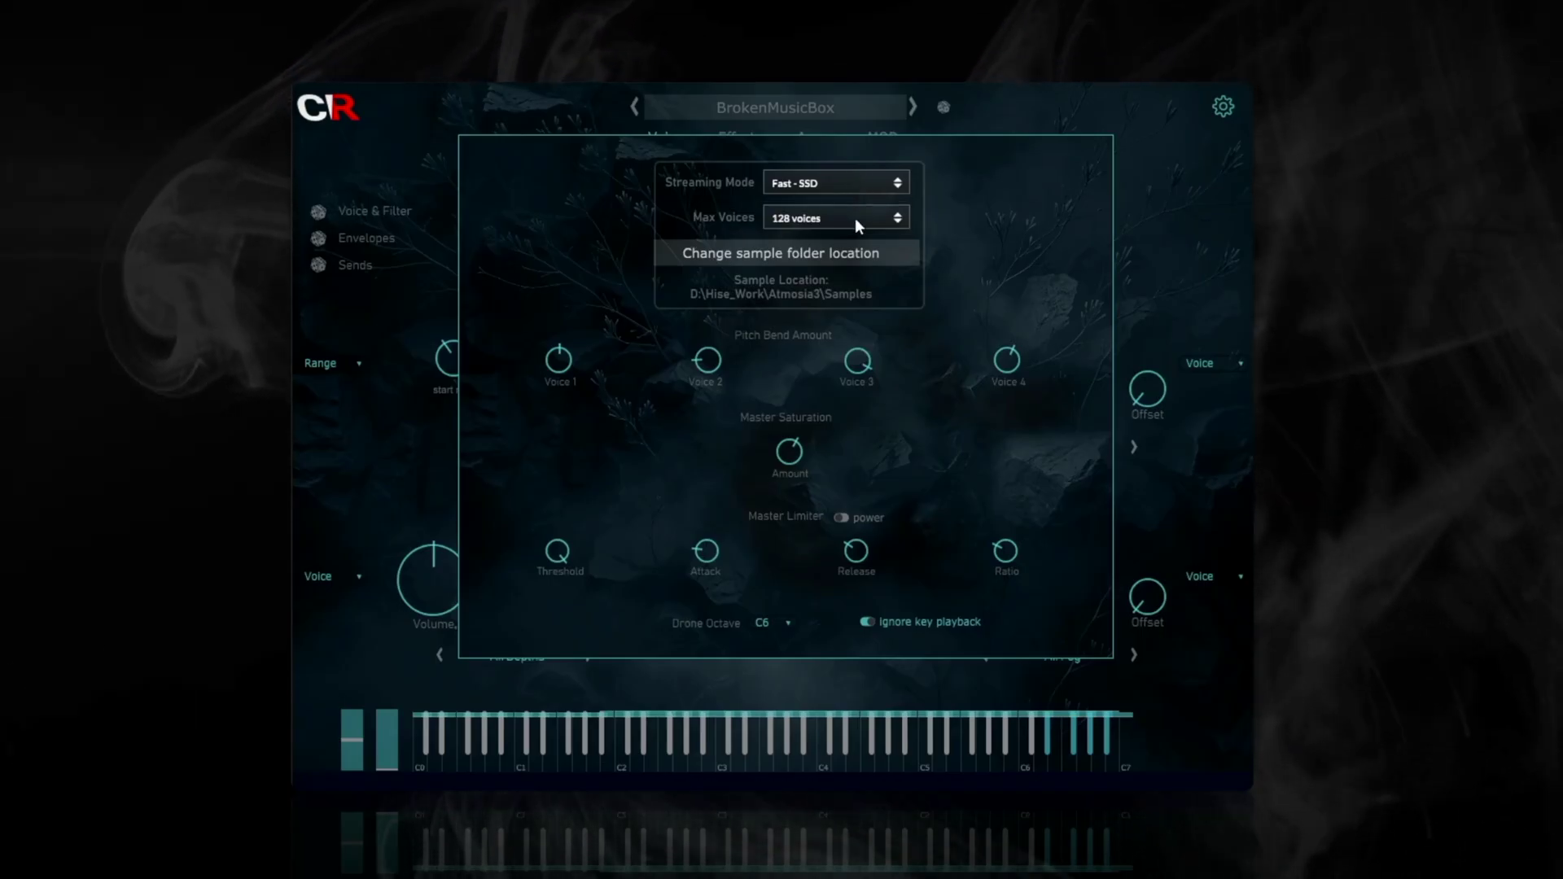
pyautogui.click(855, 218)
pyautogui.click(854, 218)
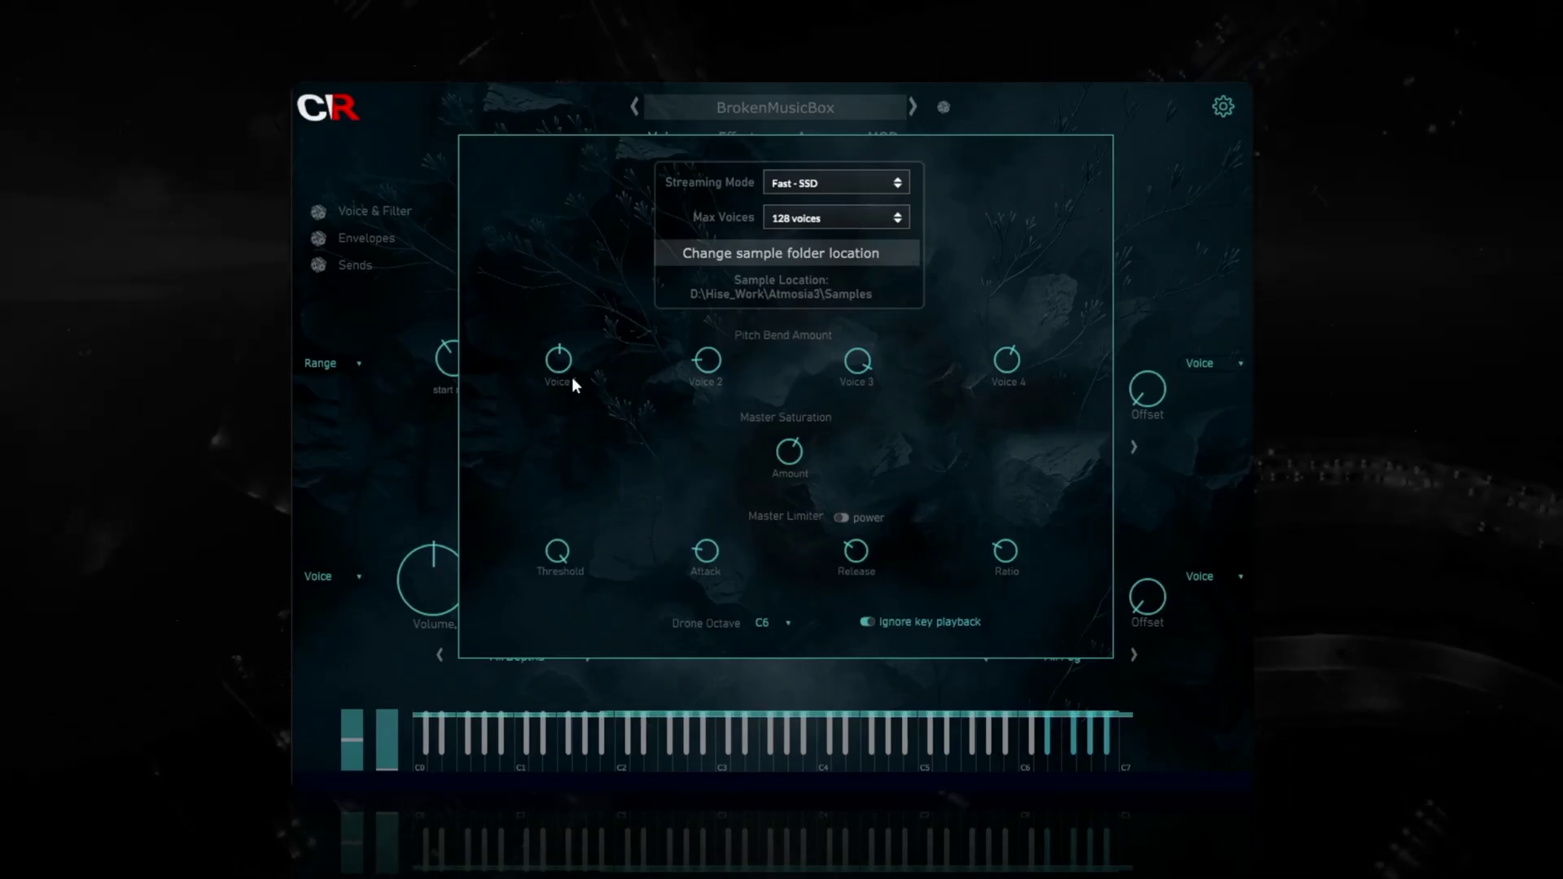
# Step: Set Voice 1 pitch bend to 3, adjust Voices 2 and 3, and lower Voice 4
pyautogui.moveTo(551, 359); pyautogui.dragTo(707, 346)
pyautogui.moveTo(861, 363); pyautogui.dragTo(865, 401)
pyautogui.moveTo(989, 378); pyautogui.dragTo(1000, 360)
pyautogui.click(788, 455)
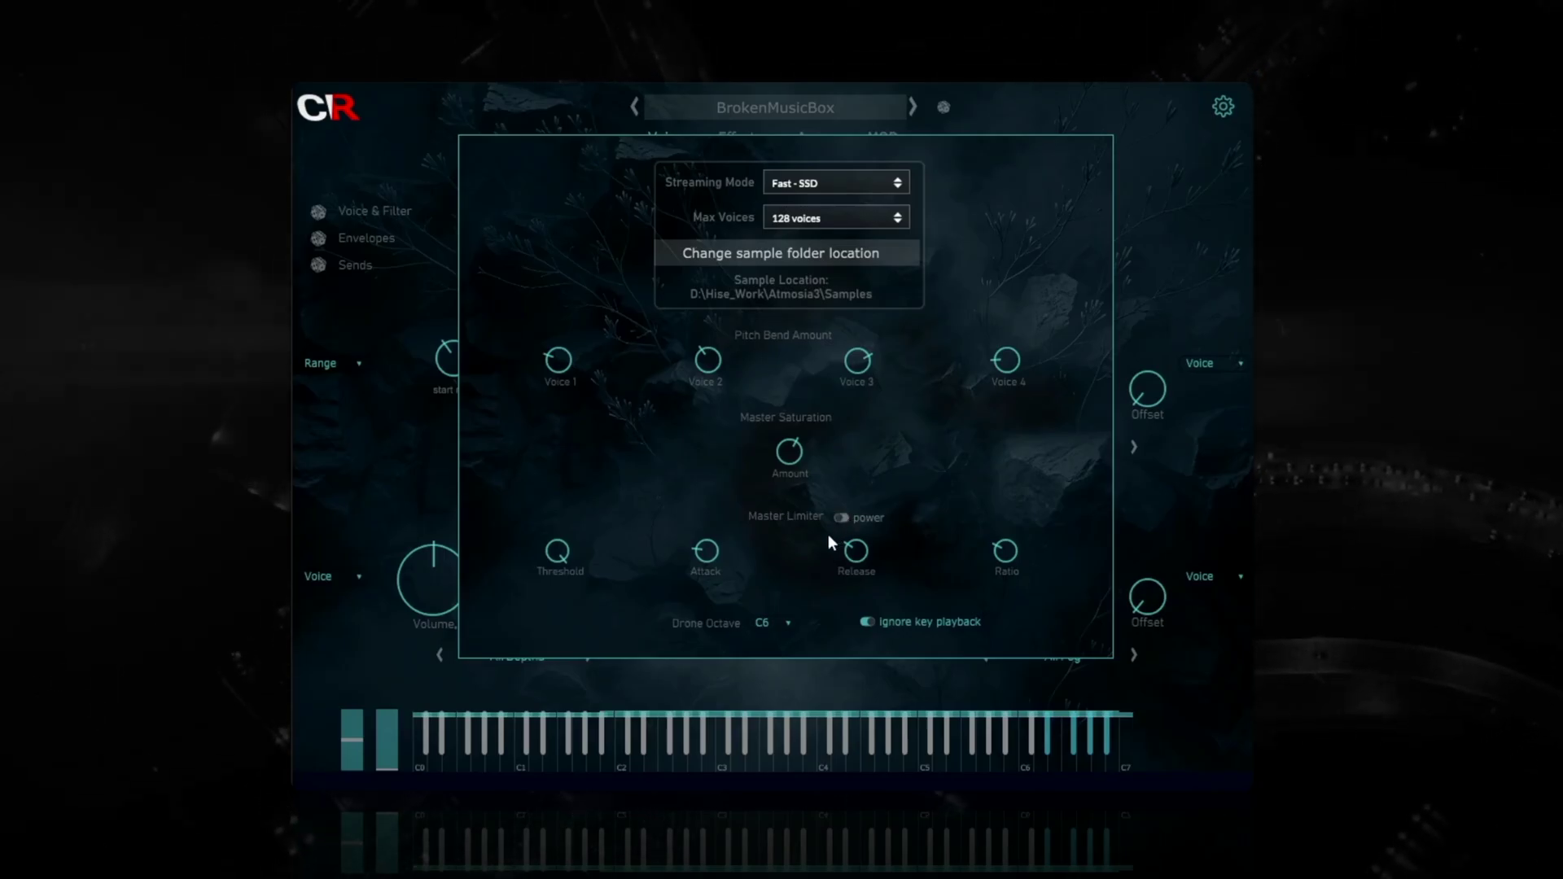
# Step: Try drone octave C5, return it to C6, and toggle Ignore key playback off and back on
pyautogui.click(785, 624)
pyautogui.click(768, 720)
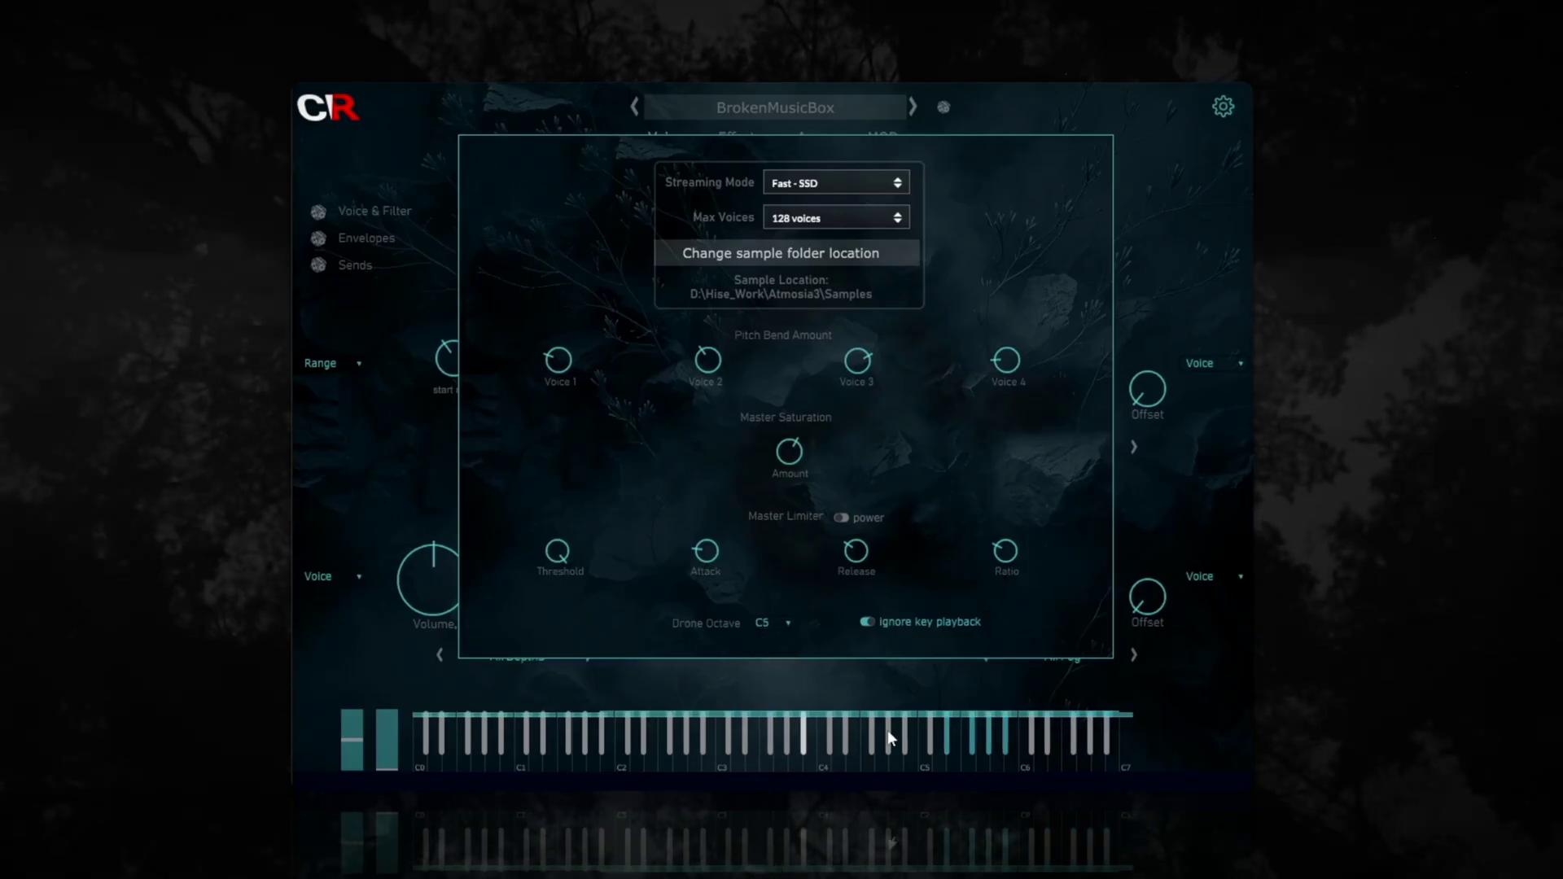
pyautogui.click(784, 627)
pyautogui.click(784, 729)
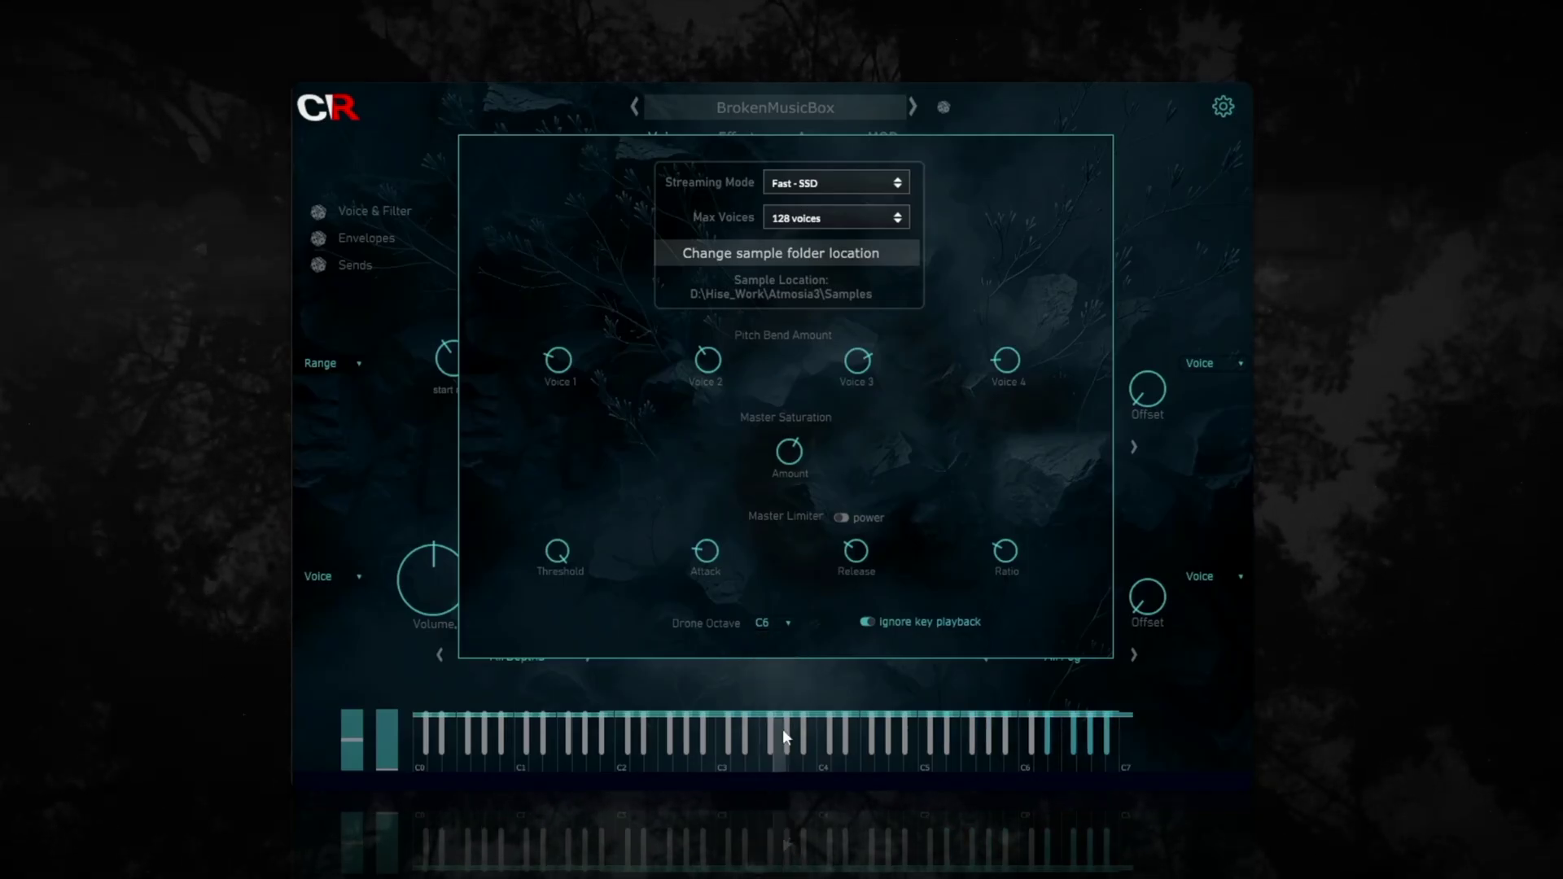
pyautogui.click(867, 622)
pyautogui.click(868, 622)
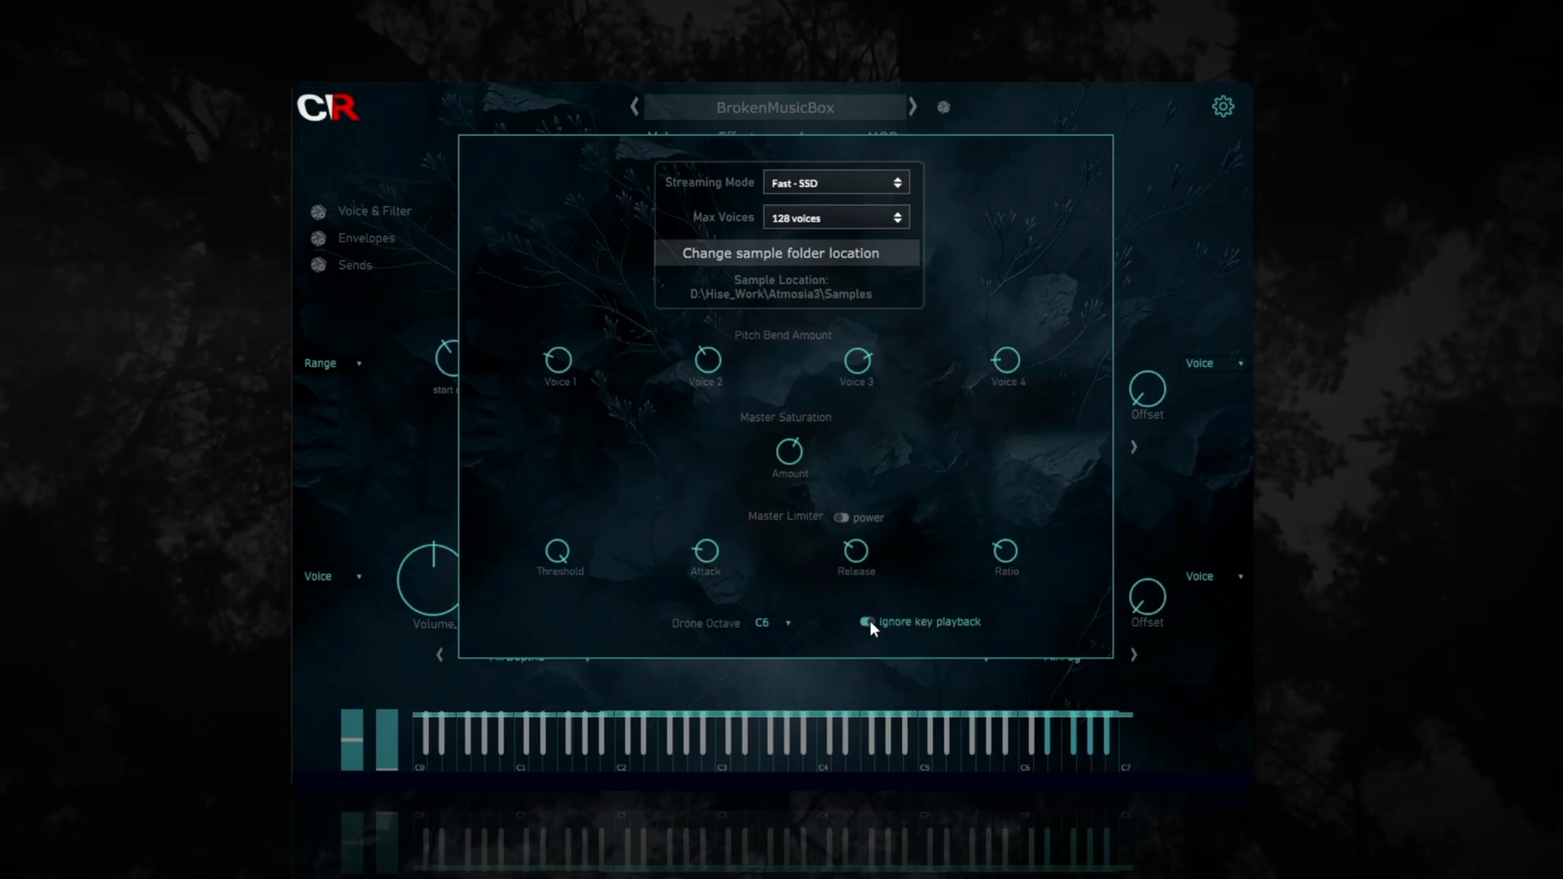